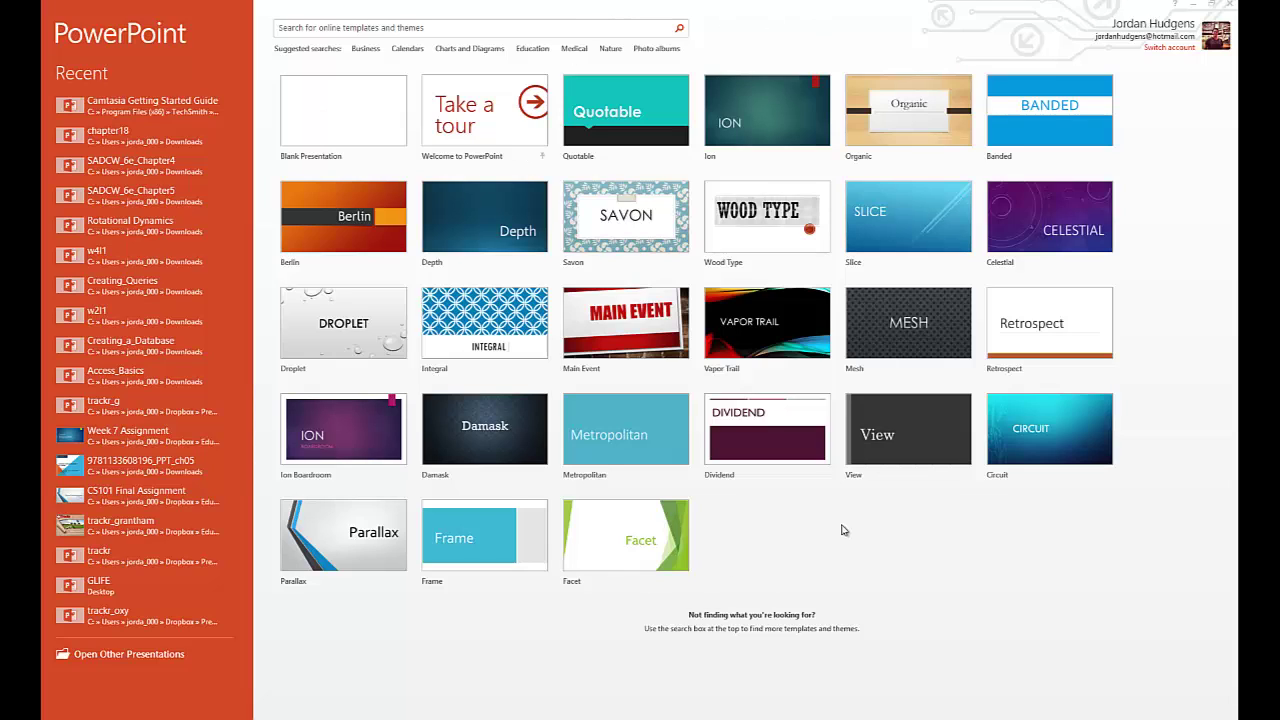
Preview the Quotable theme's green, pink and purple variants, then return to teal.
key("Return")
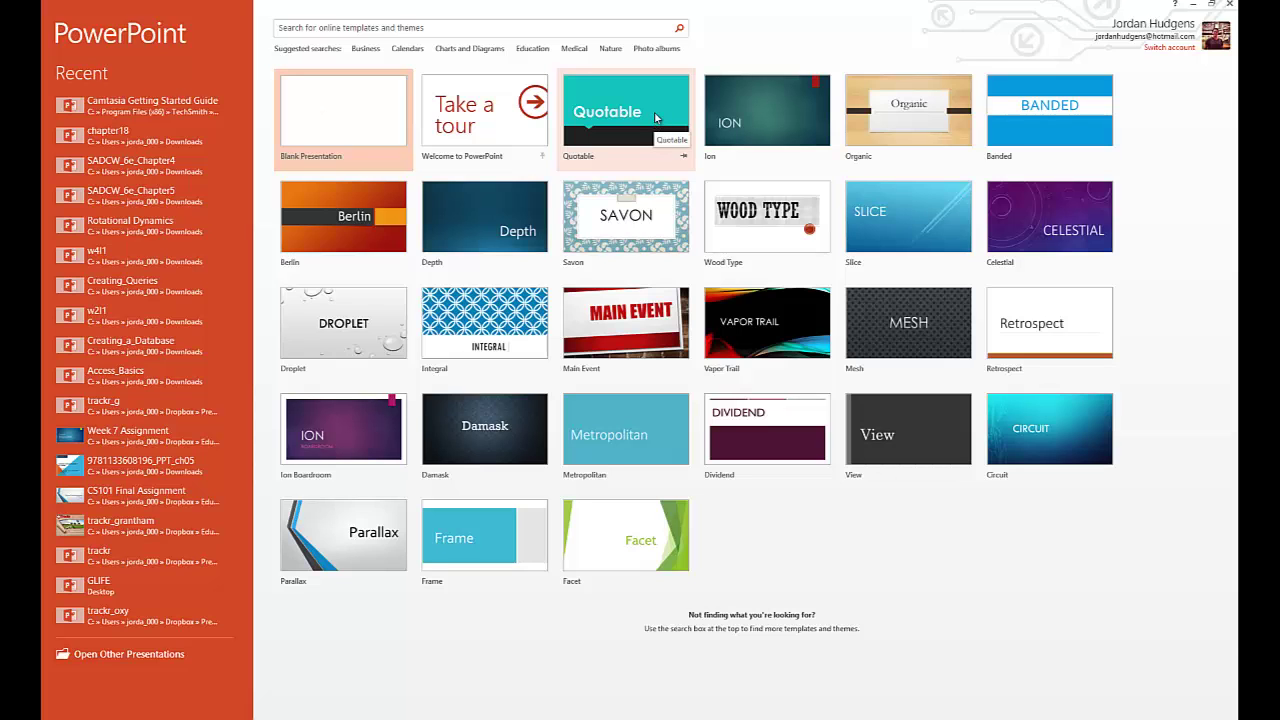
left_click(655, 118)
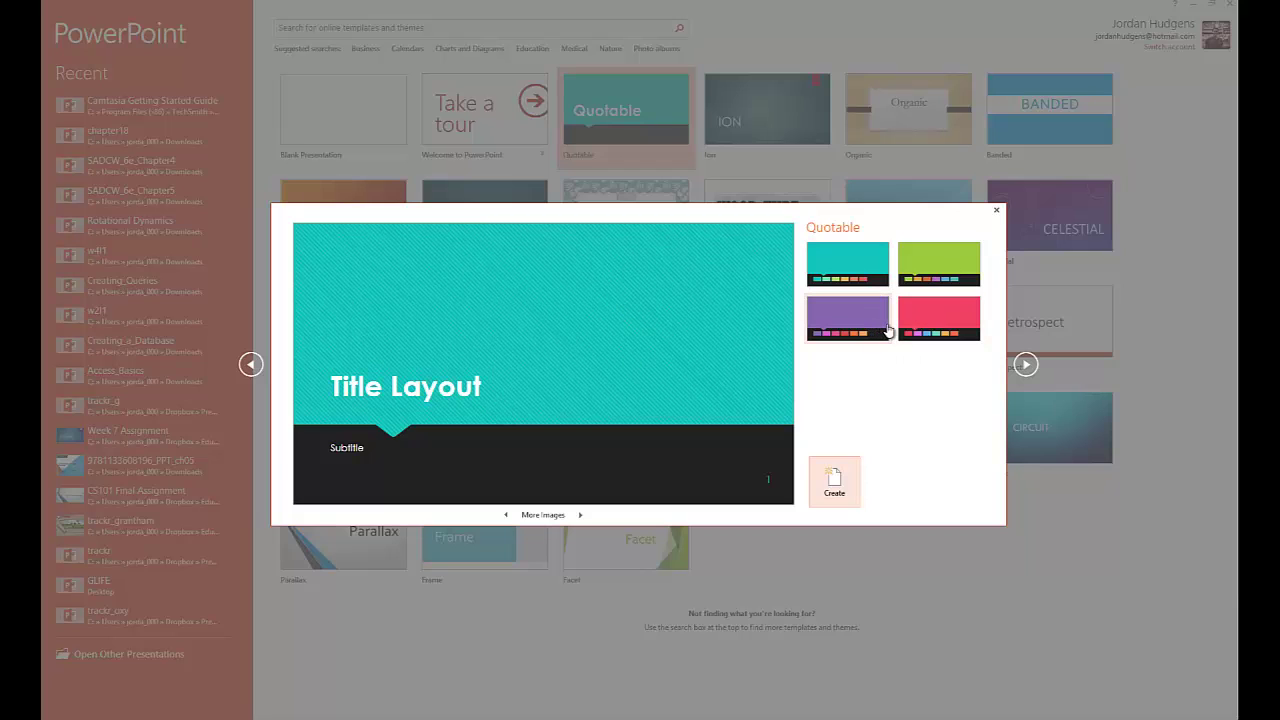
left_click(963, 267)
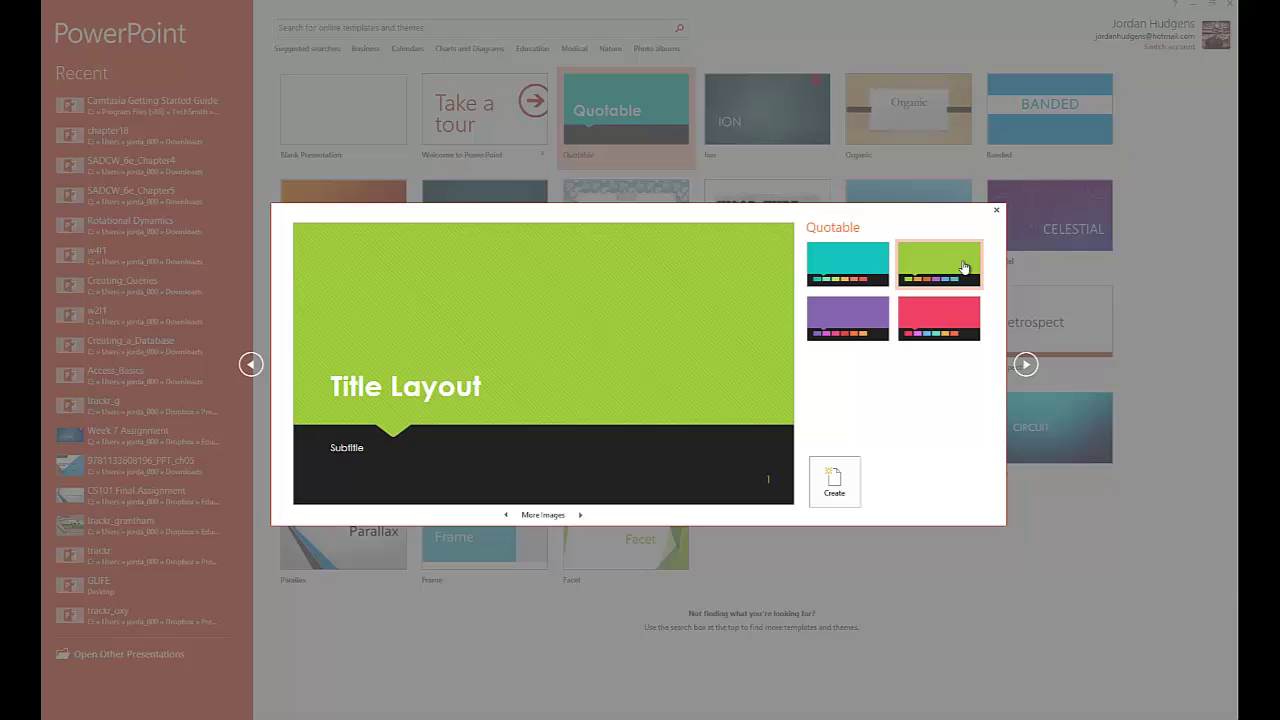
left_click(943, 301)
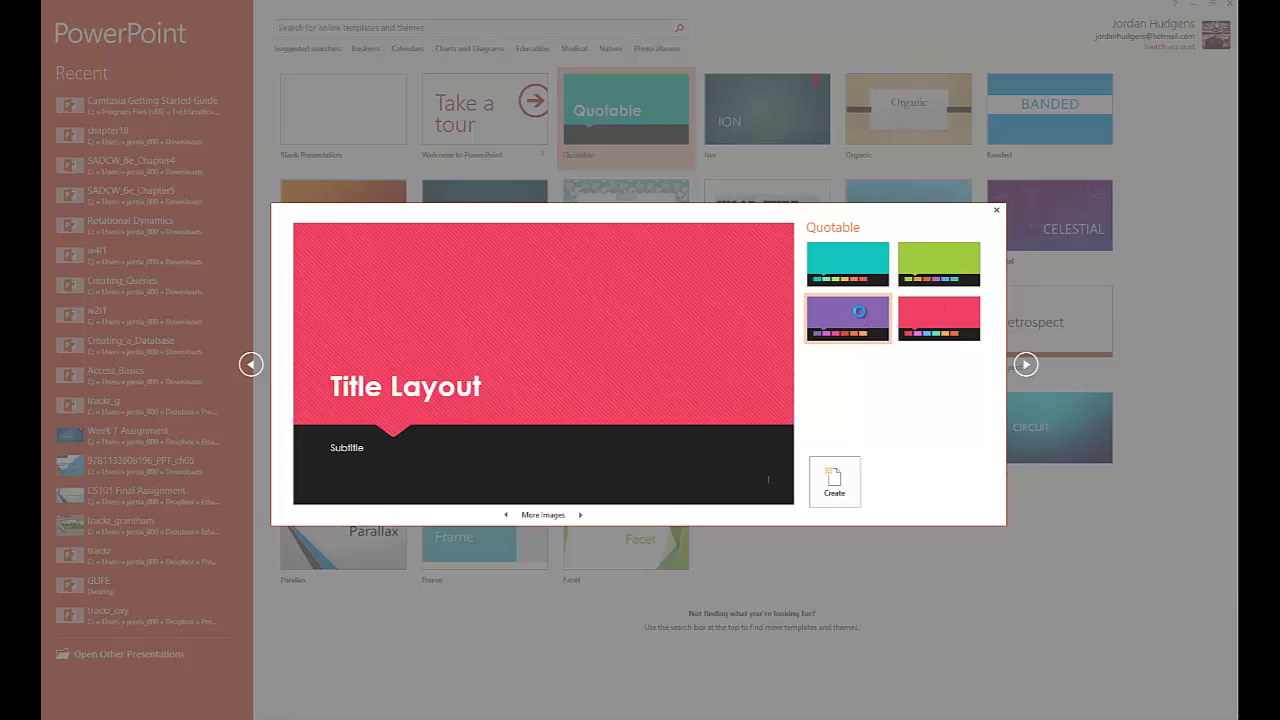
left_click(862, 317)
left_click(860, 265)
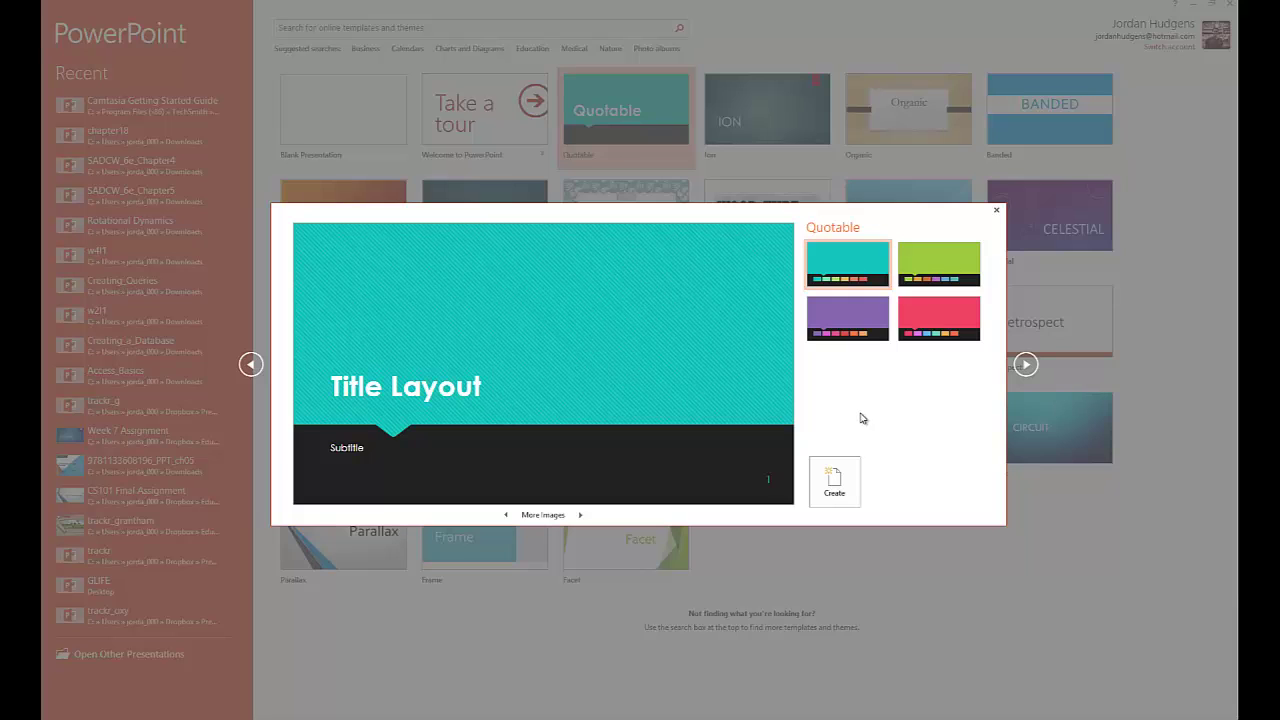
Browse the Quotable sample layouts and return to the Title Layout preview.
left_click(582, 516)
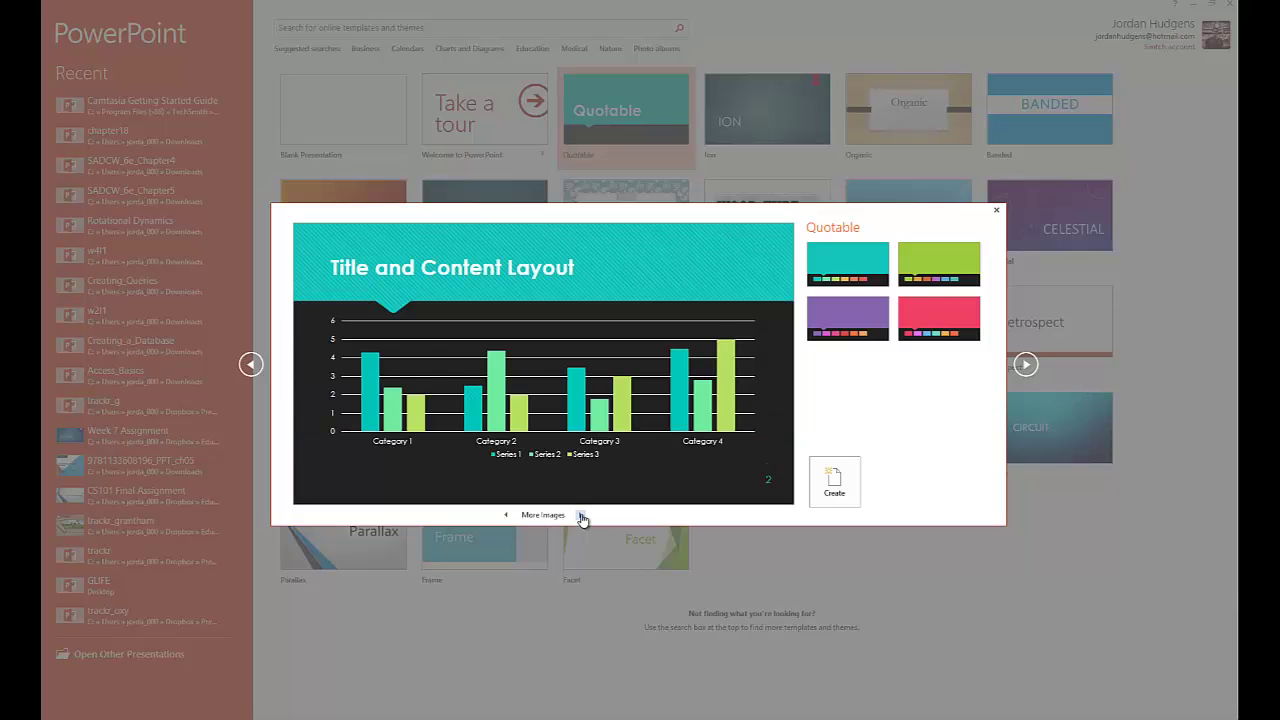
left_click(582, 516)
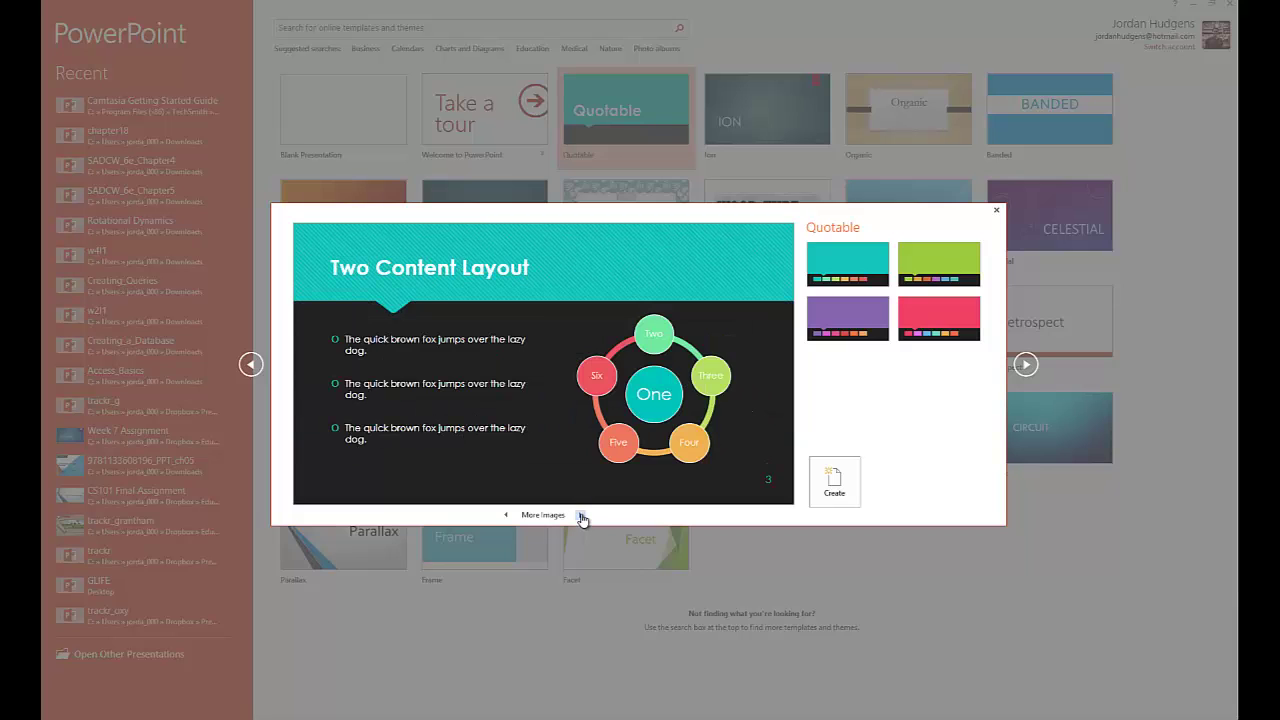
left_click(582, 516)
left_click(582, 516)
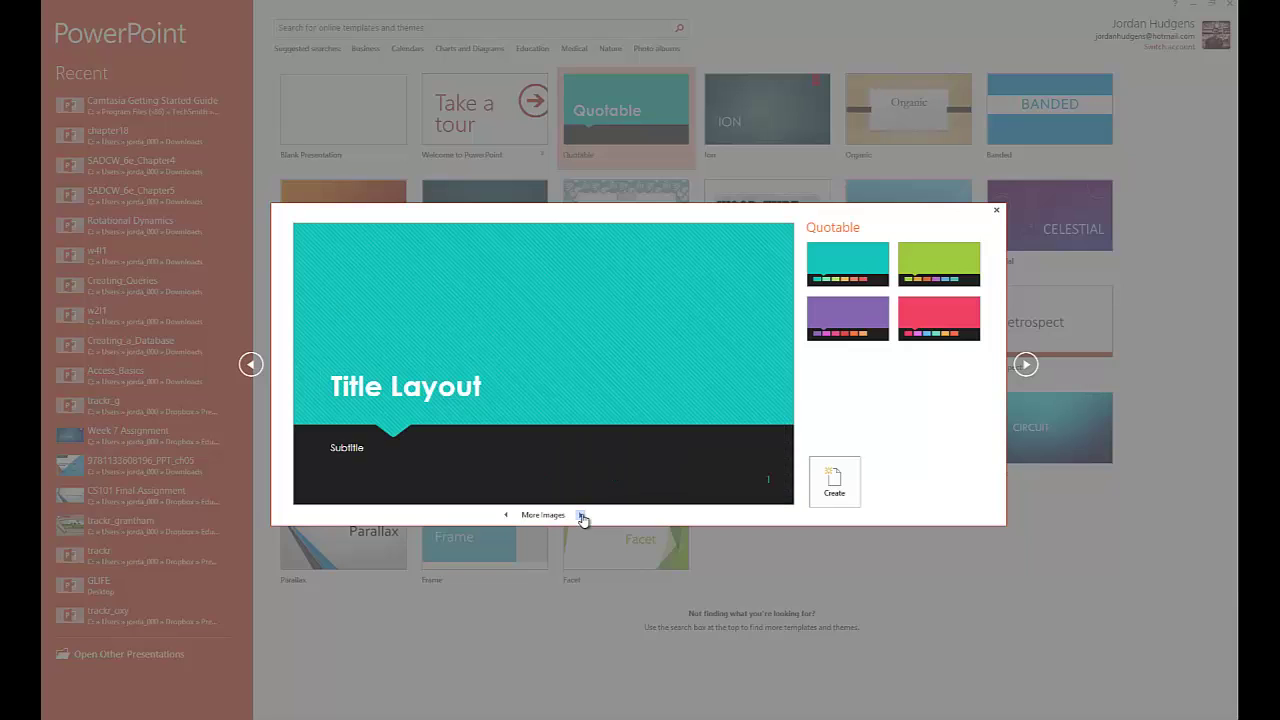
left_click(582, 516)
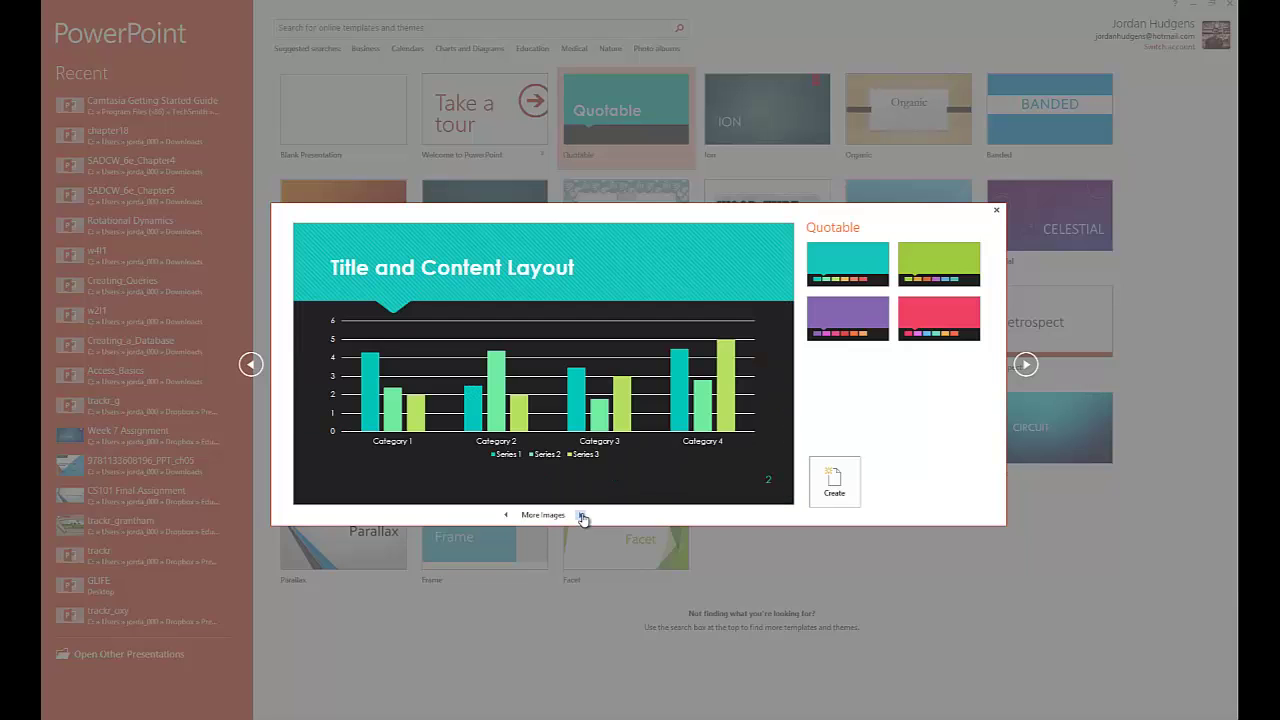
left_click(506, 515)
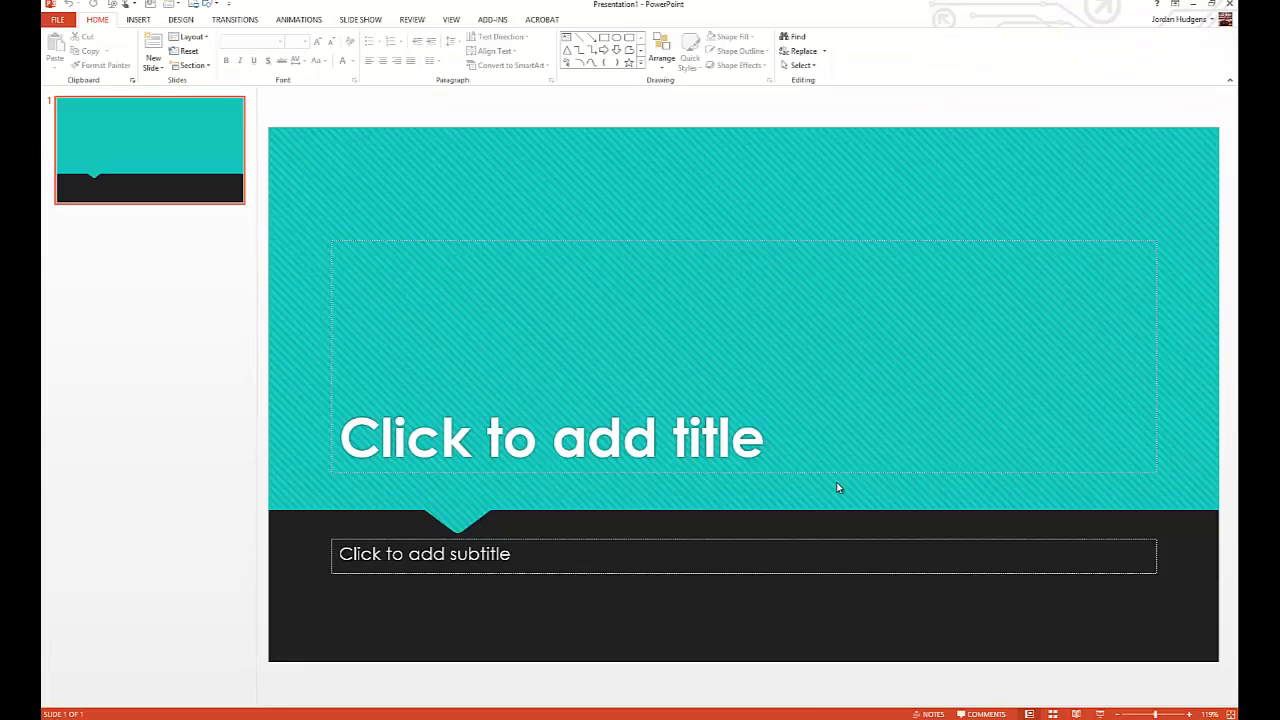
Type 'CS197' as the slide title and the presenter's full name as the subtitle.
left_click(678, 369)
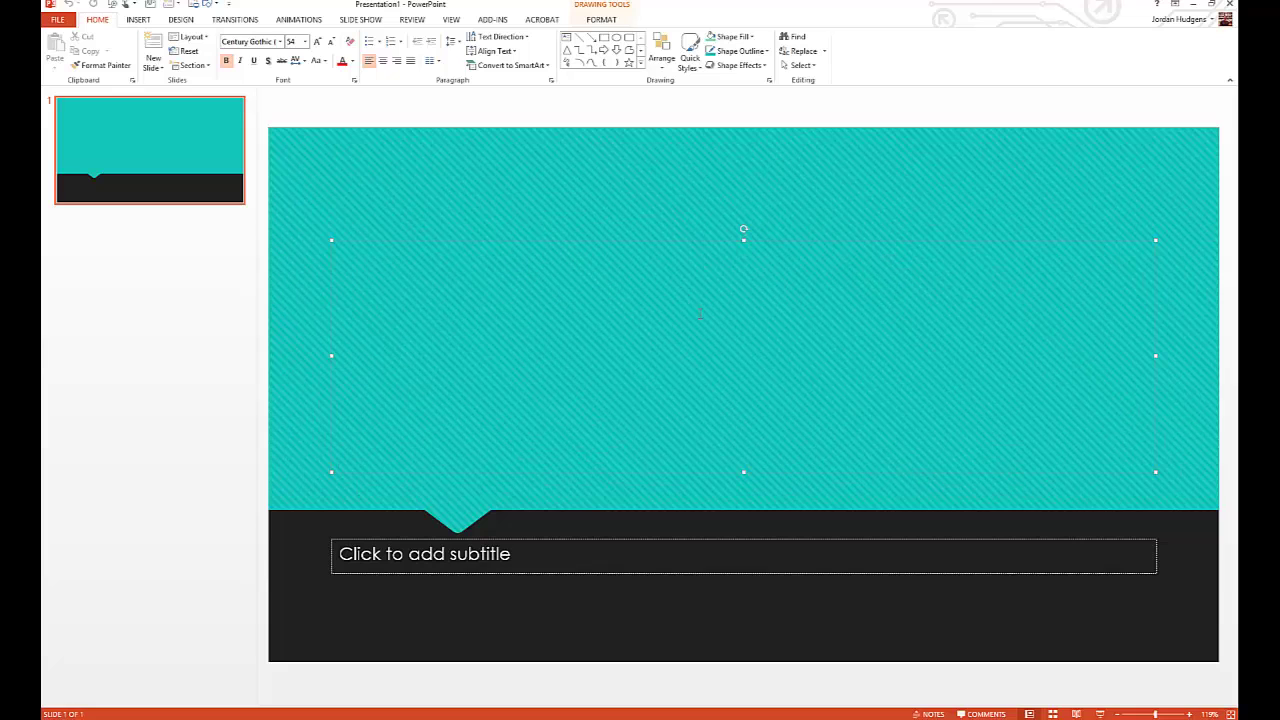
type("CS")
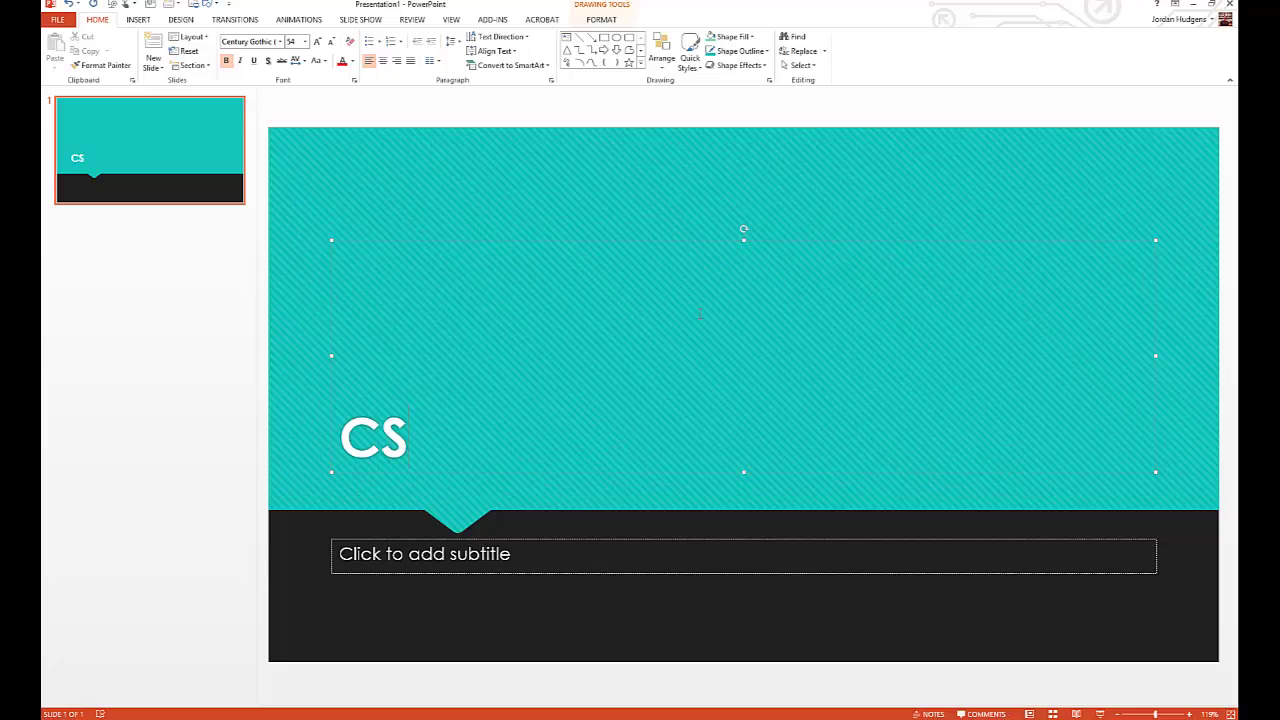
type("197")
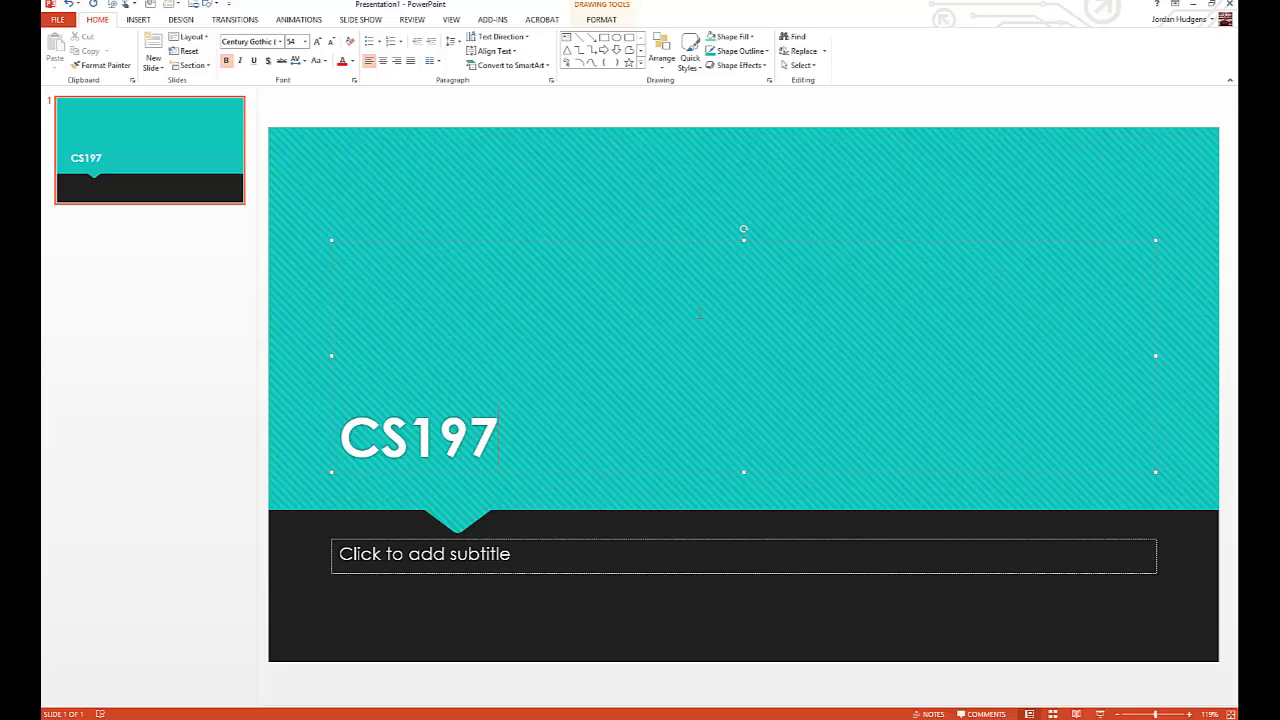
left_click(469, 561)
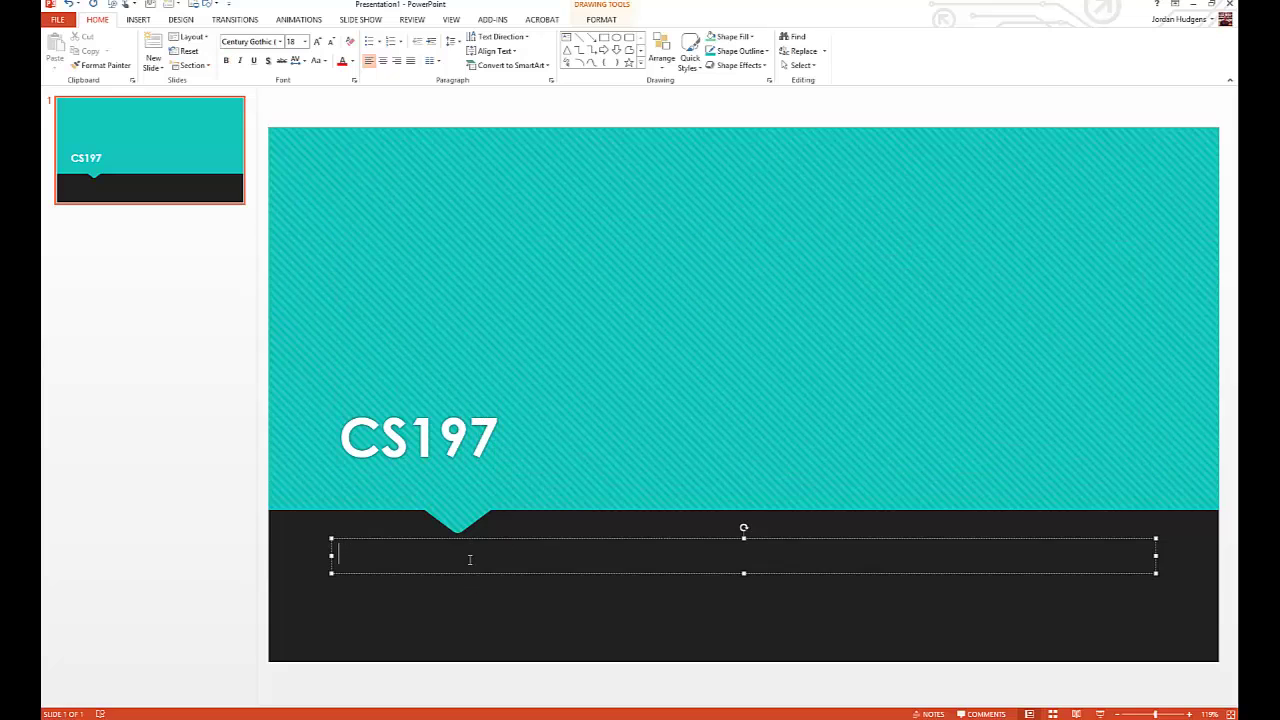
type("Jordan Hudgens")
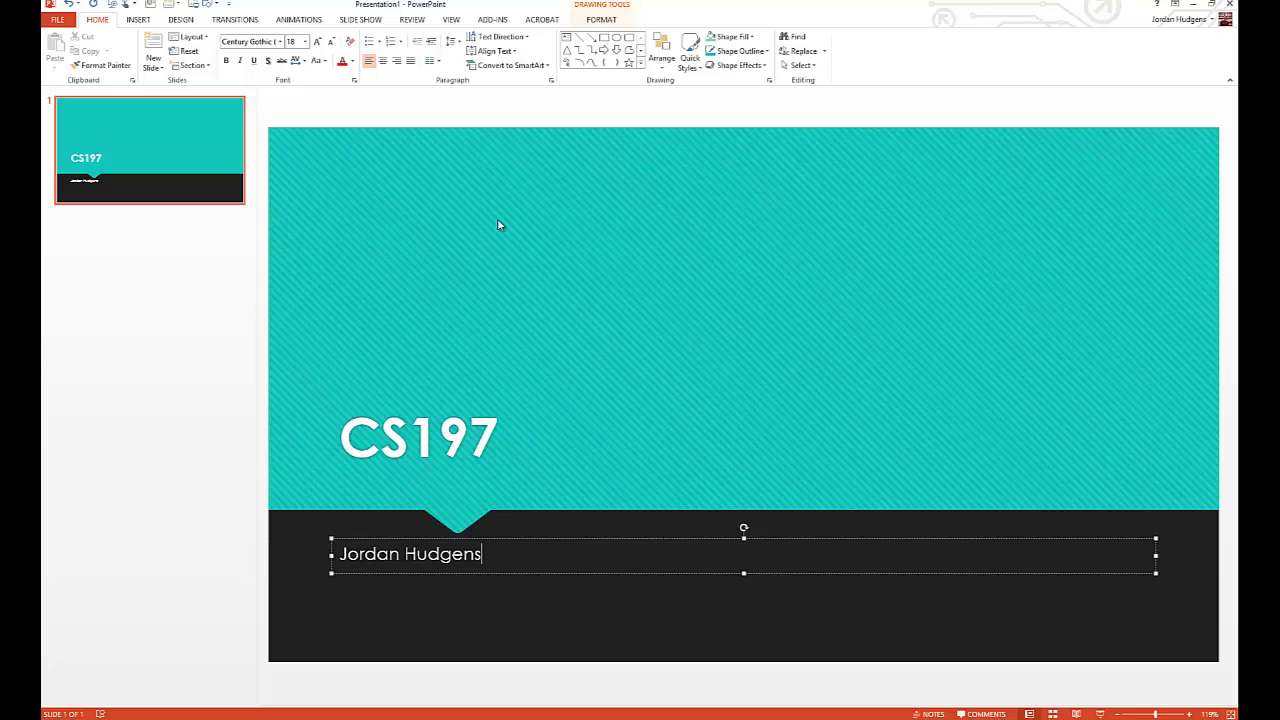
left_click(138, 20)
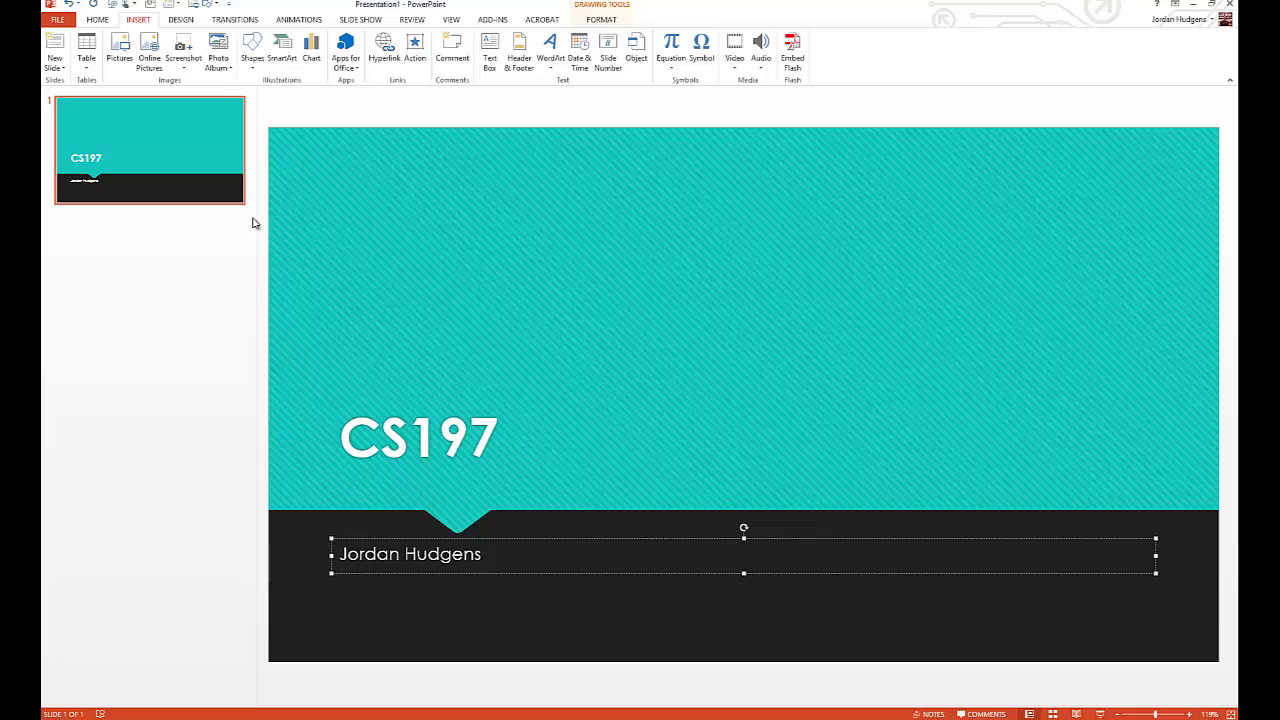
Add a slide from the thumbnail pane's right-click menu, then delete it again.
left_click(465, 607)
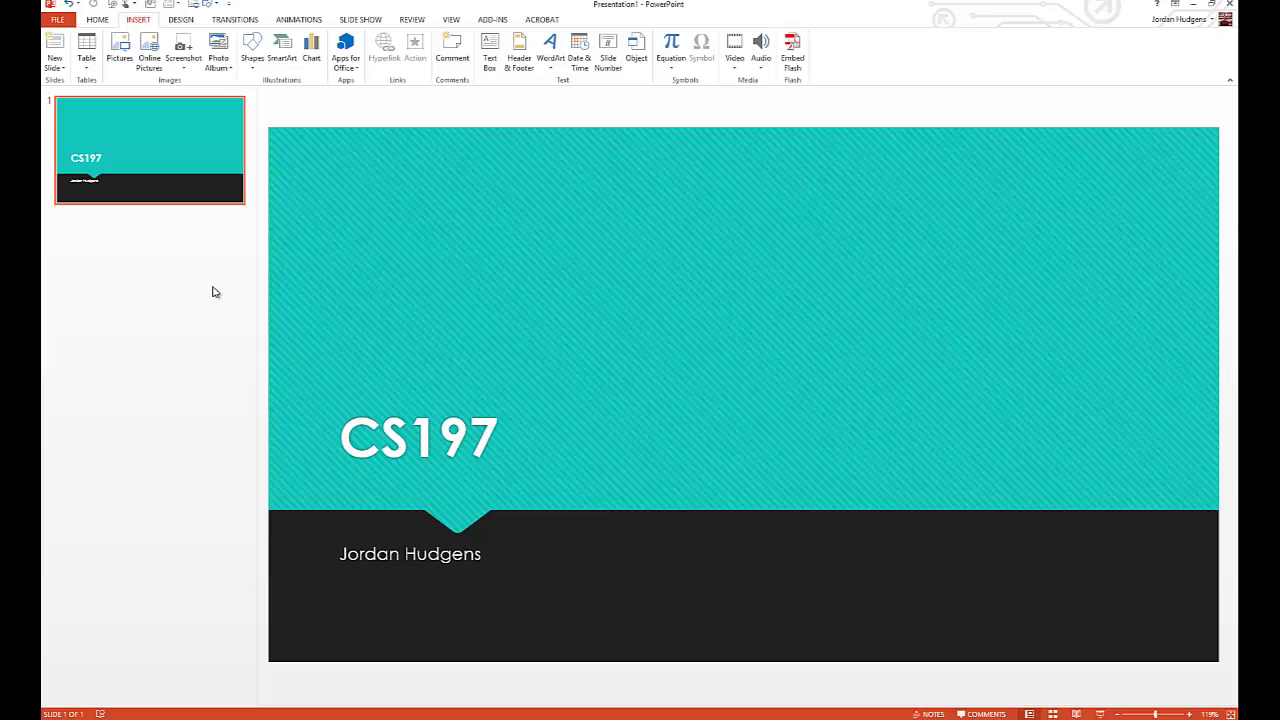
right_click(141, 264)
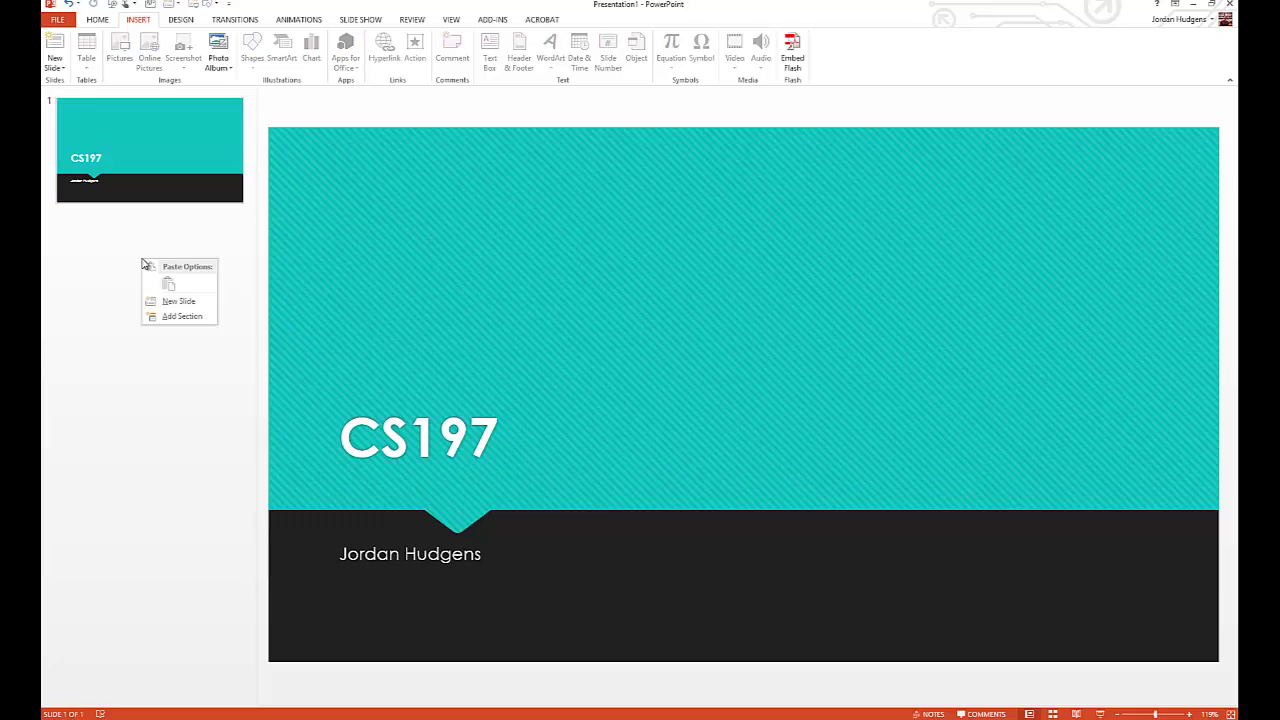
left_click(173, 302)
right_click(147, 269)
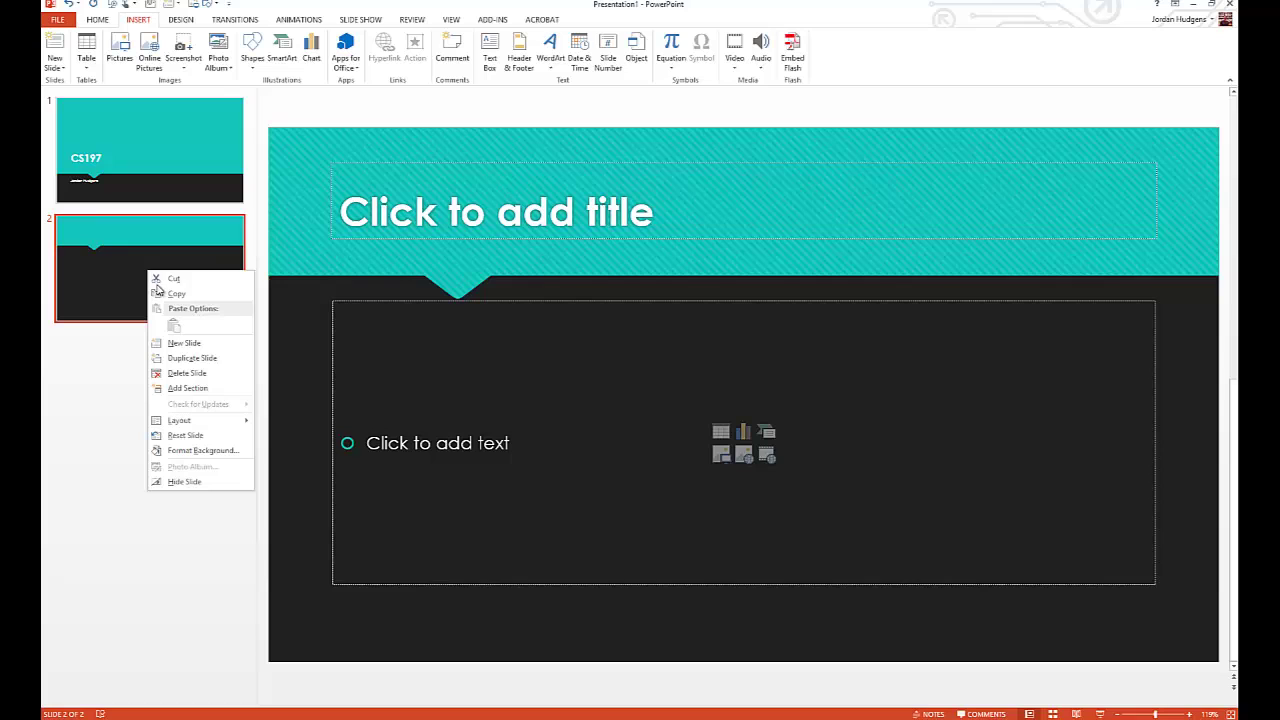
left_click(187, 377)
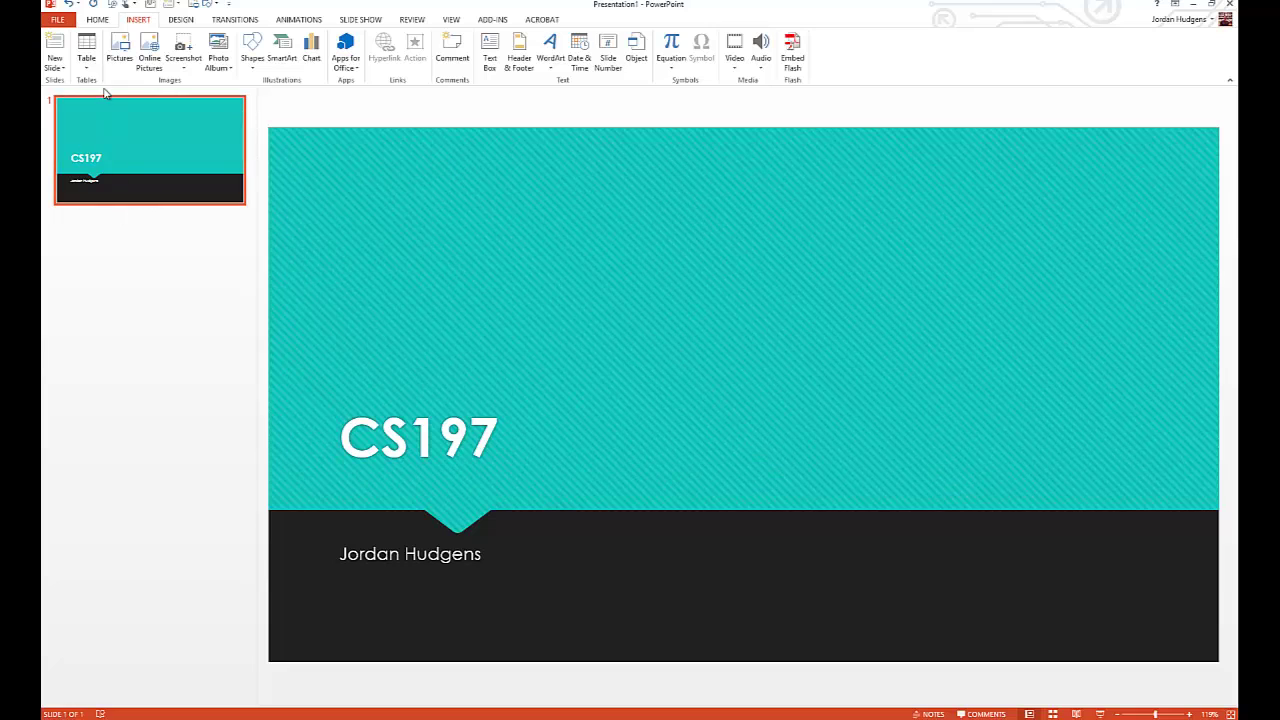
Insert a new Title and Content slide from the Insert tab.
left_click(99, 21)
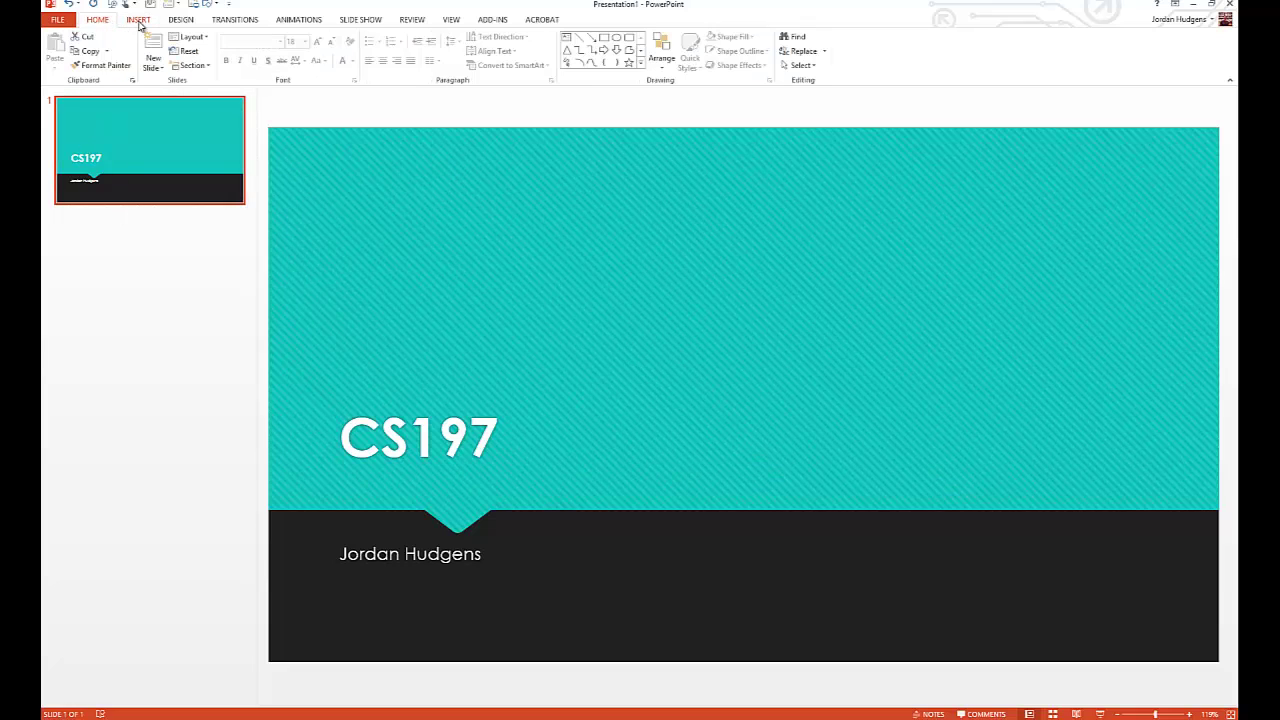
left_click(139, 20)
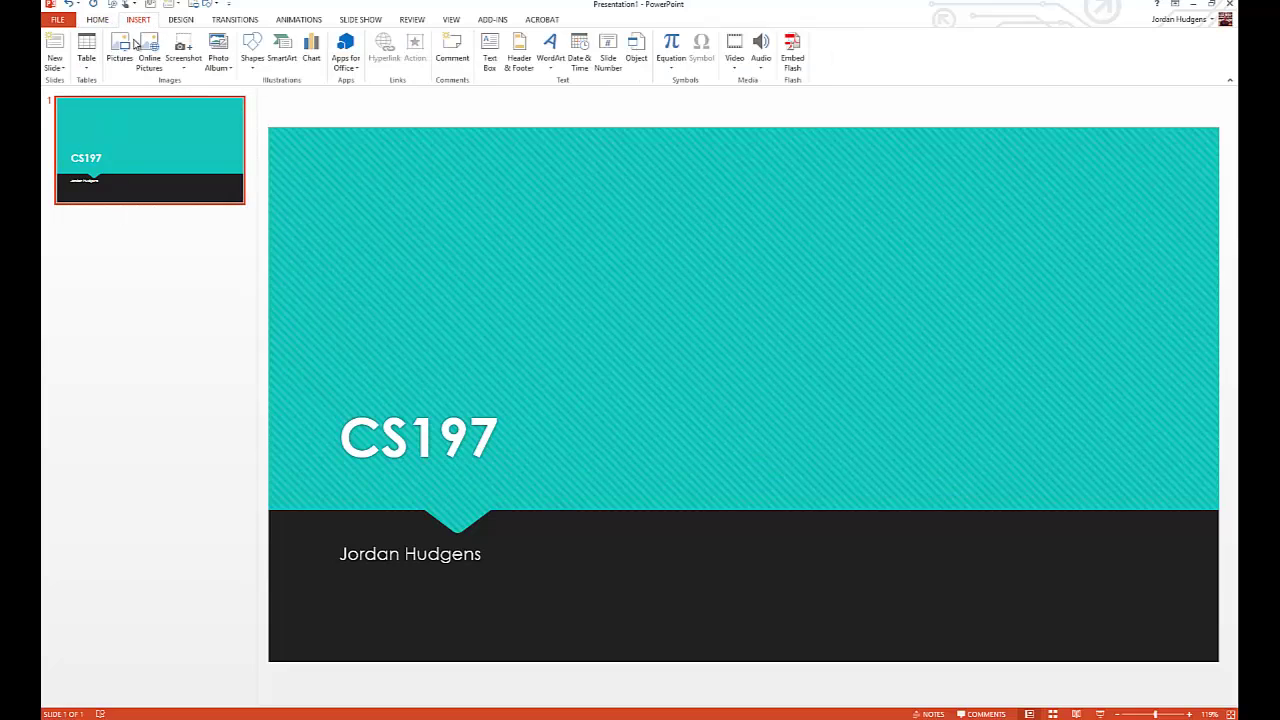
left_click(58, 45)
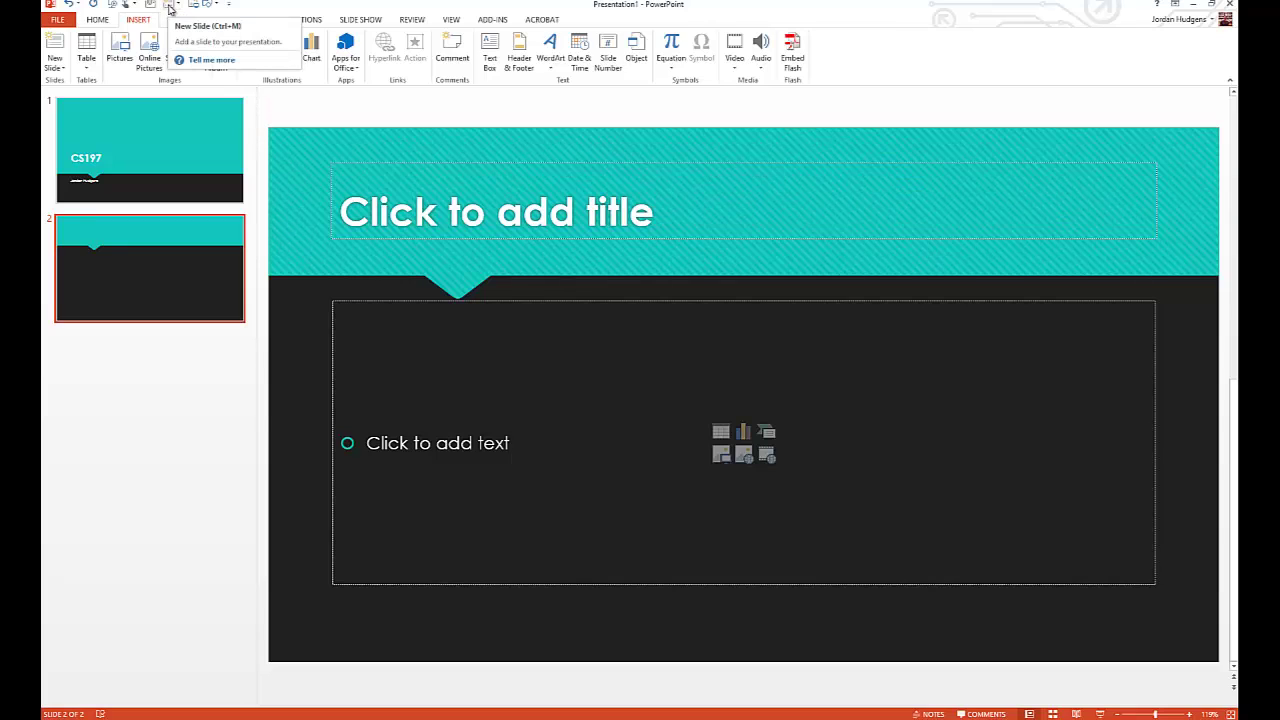
Look over the Add-ins, View and Review tabs, then delete an extra slide 3.
left_click(492, 19)
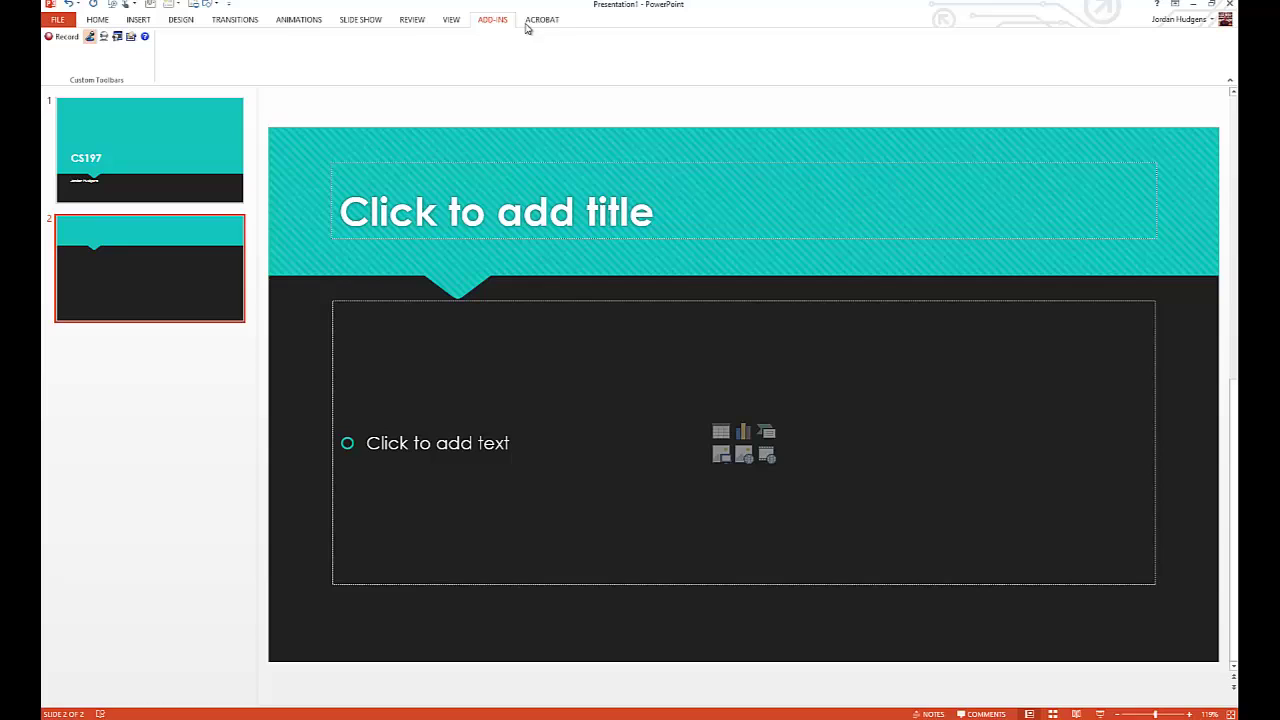
left_click(452, 21)
left_click(411, 21)
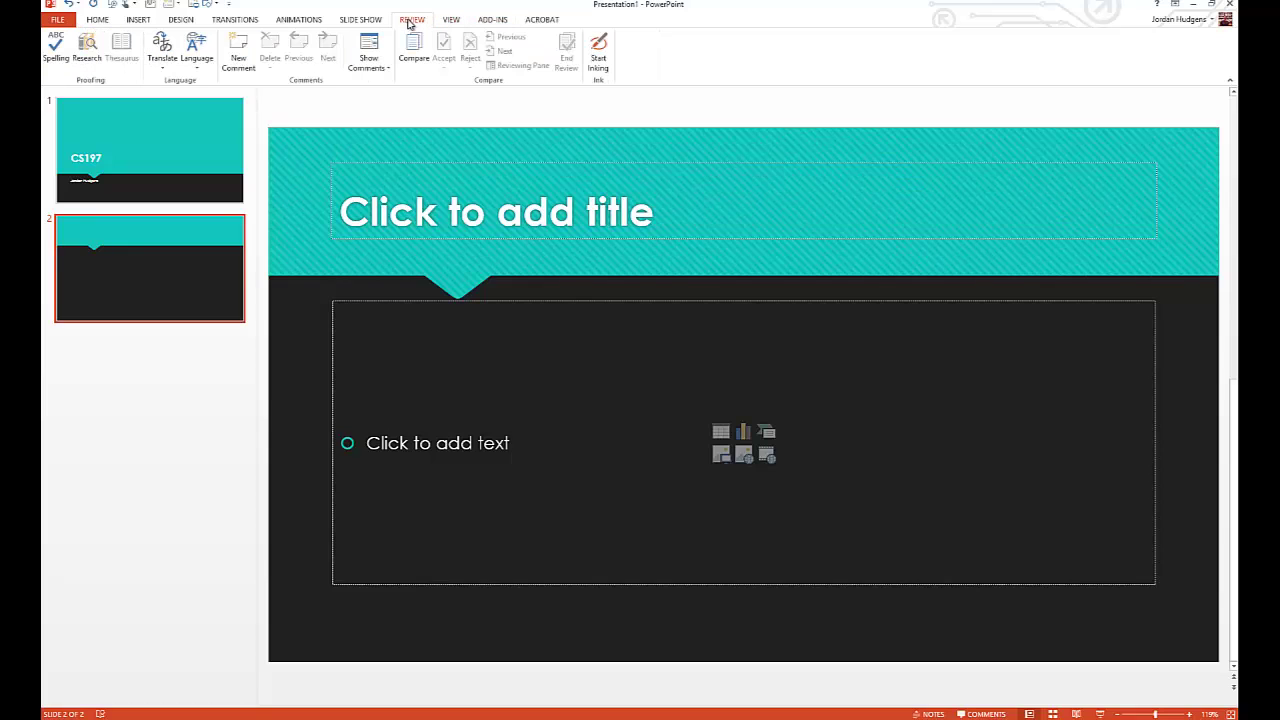
left_click(170, 5)
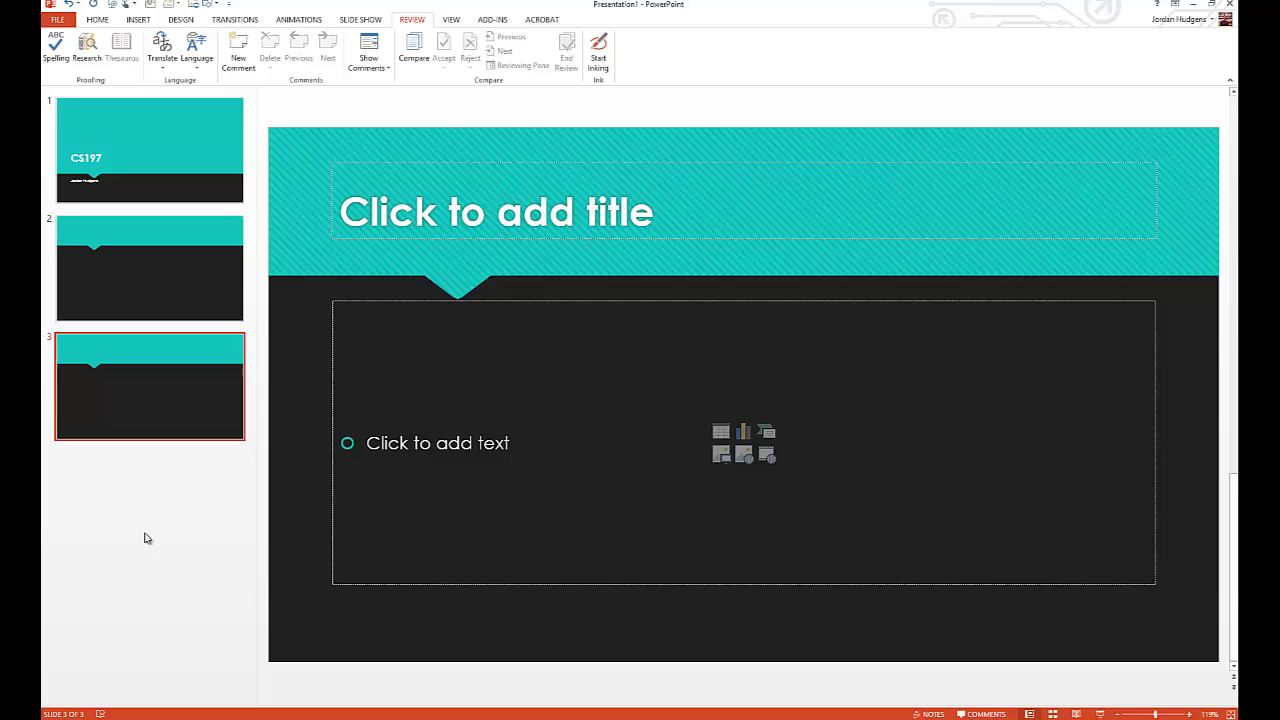
right_click(167, 383)
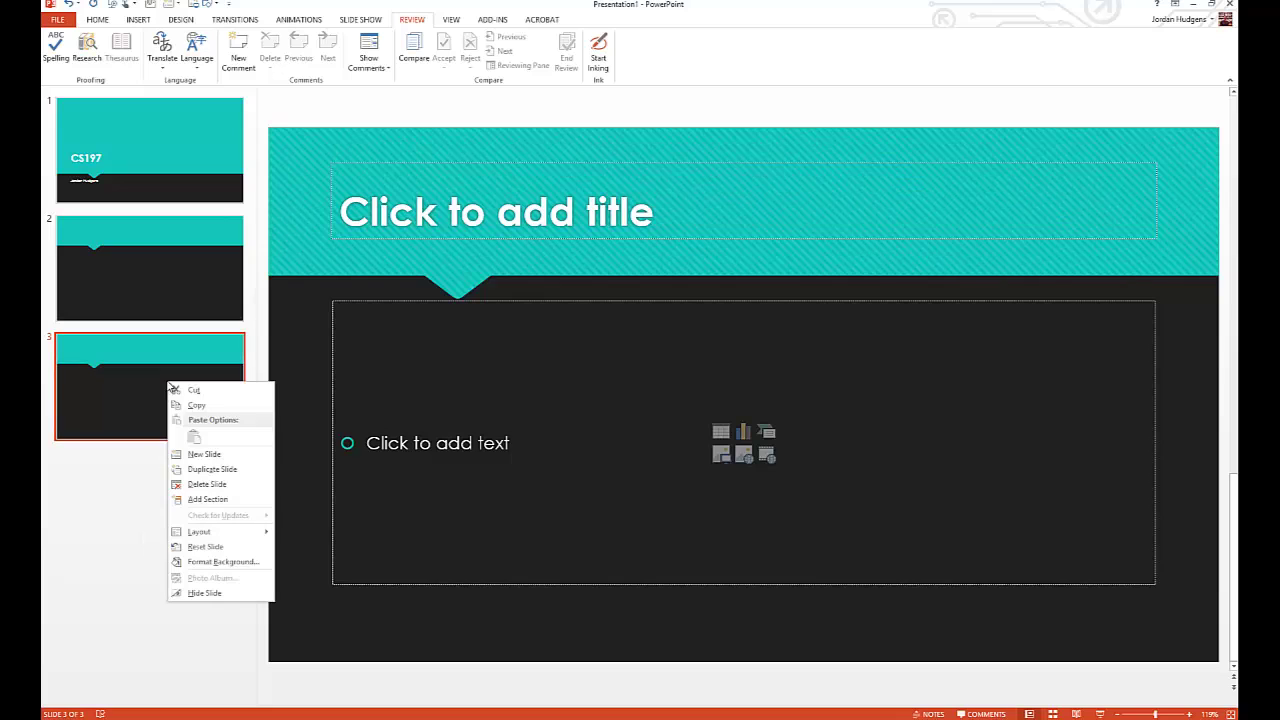
left_click(212, 486)
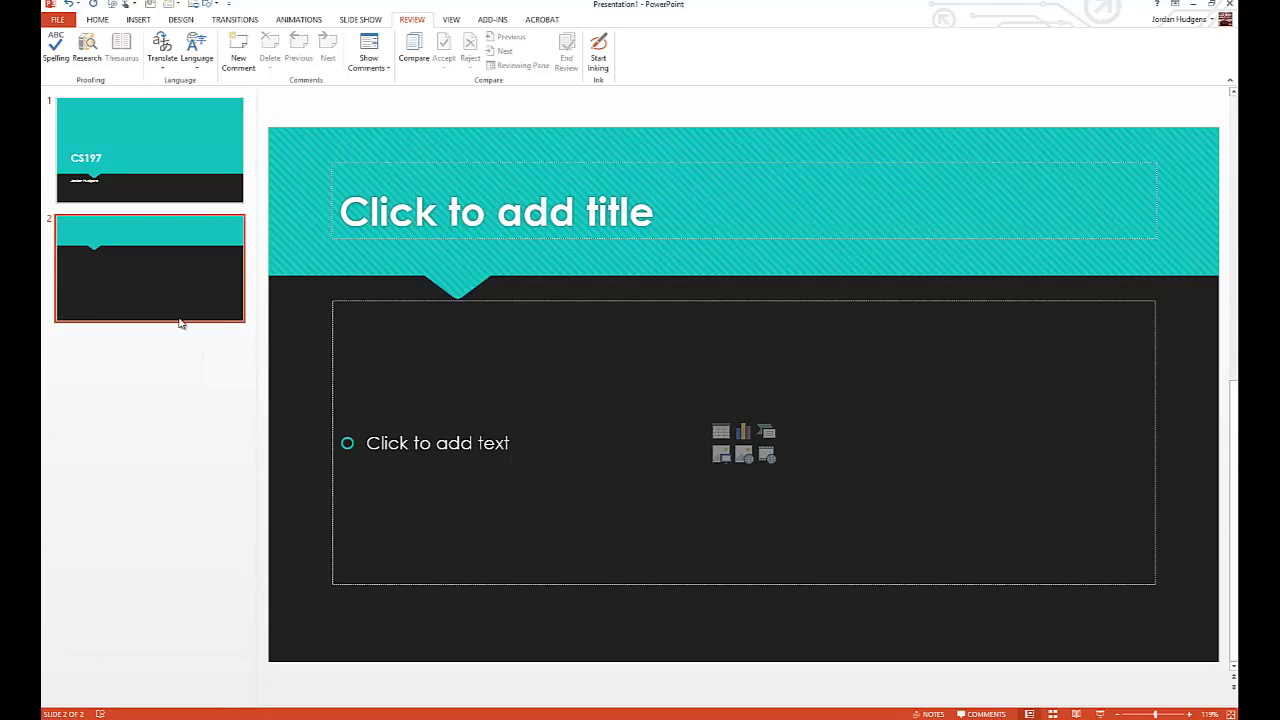
Title slide 2 'Intro' and add the main bullet 'My main point for the intro'.
left_click(533, 238)
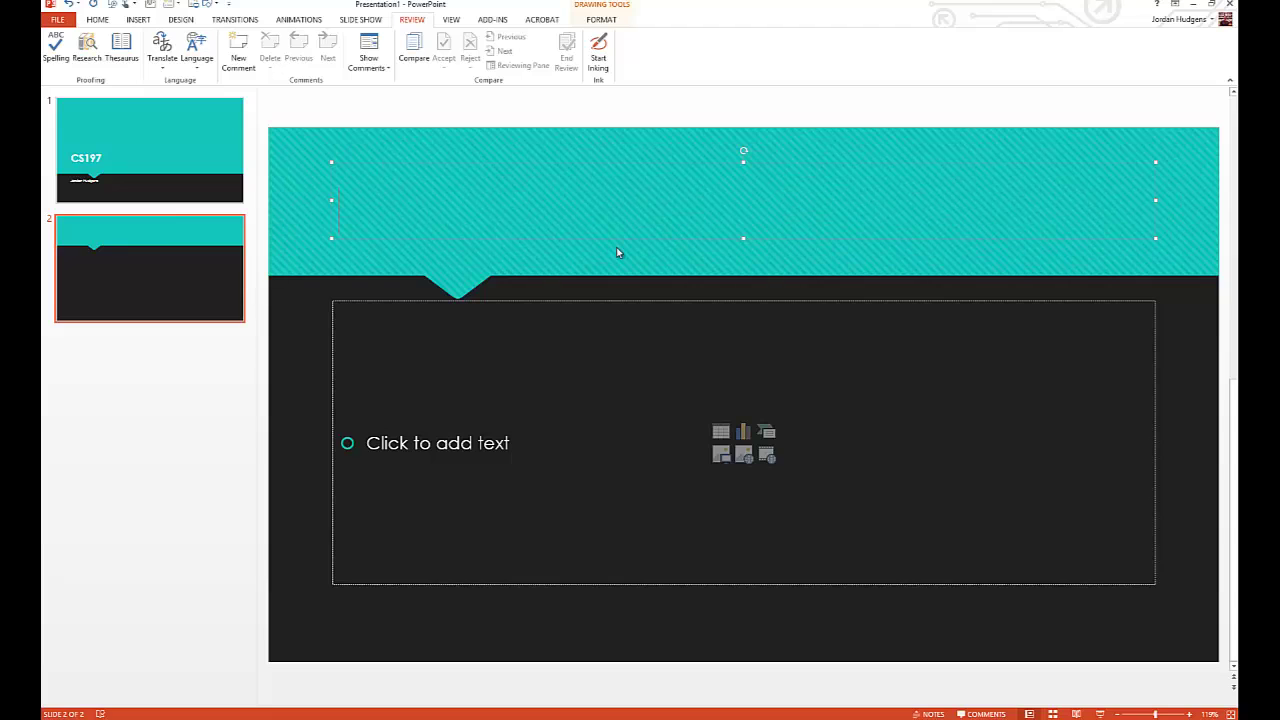
type("Intro")
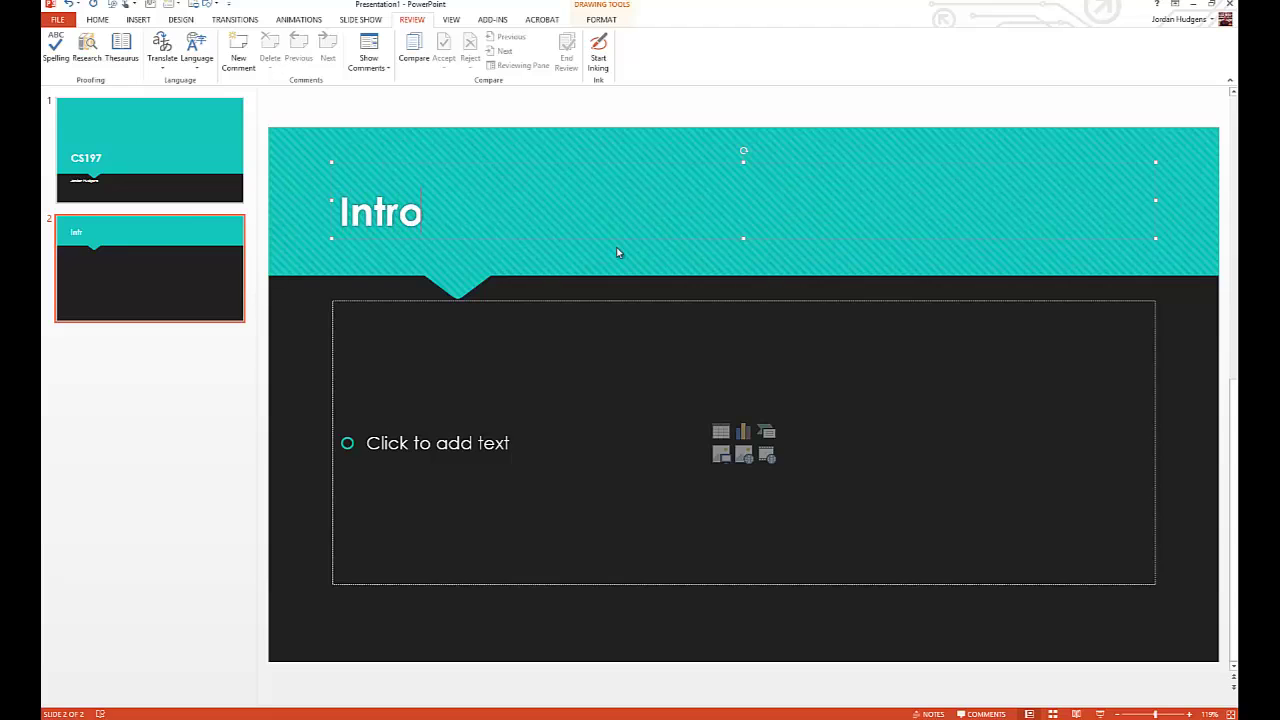
left_click(621, 455)
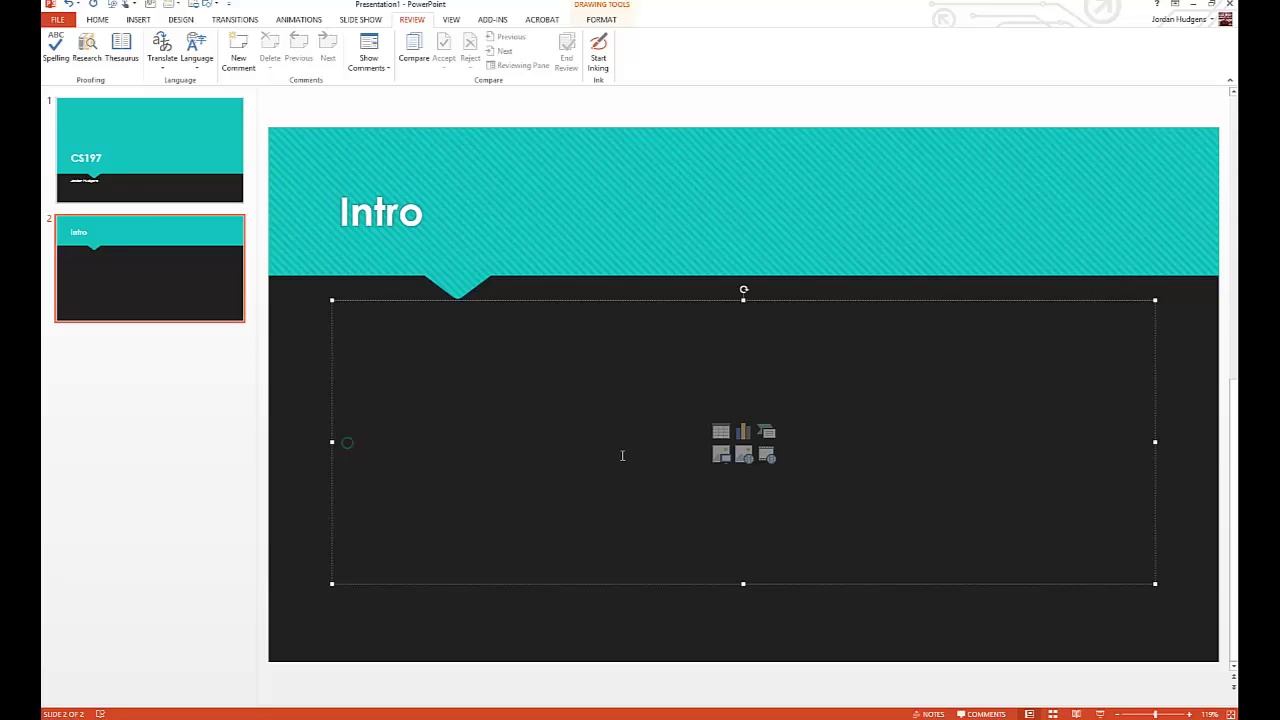
type("My")
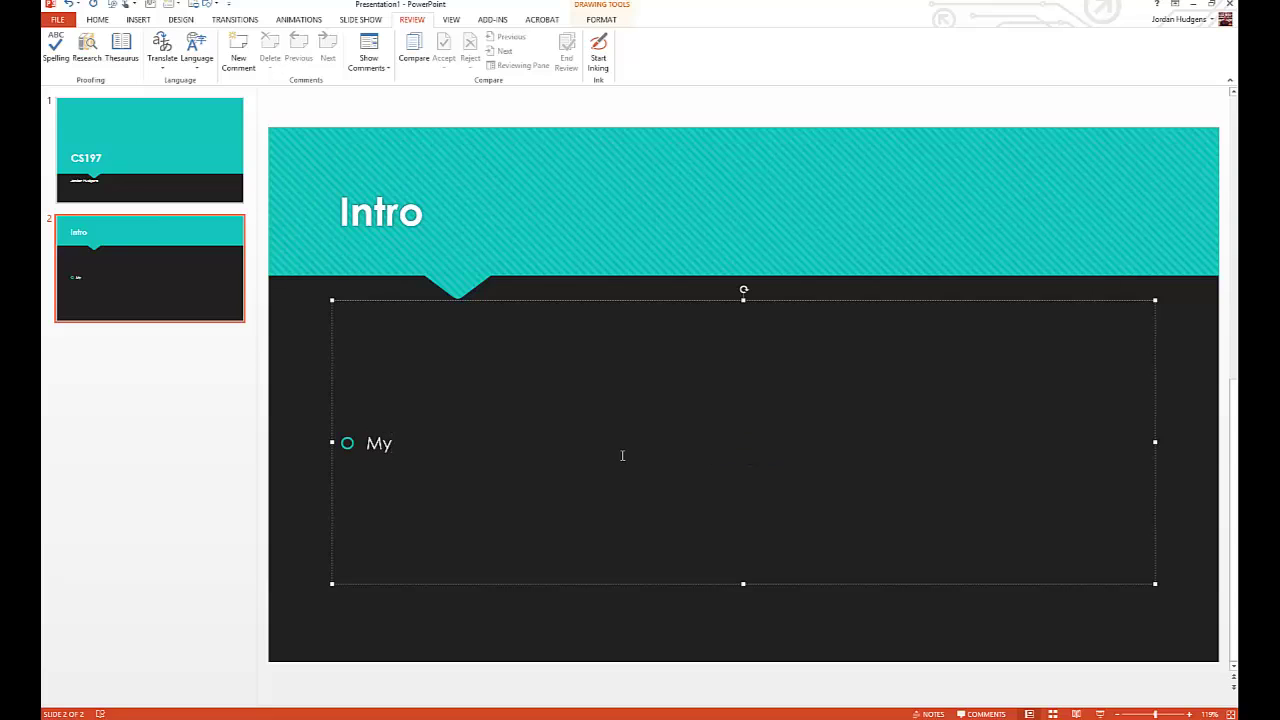
type(" main point for the intro")
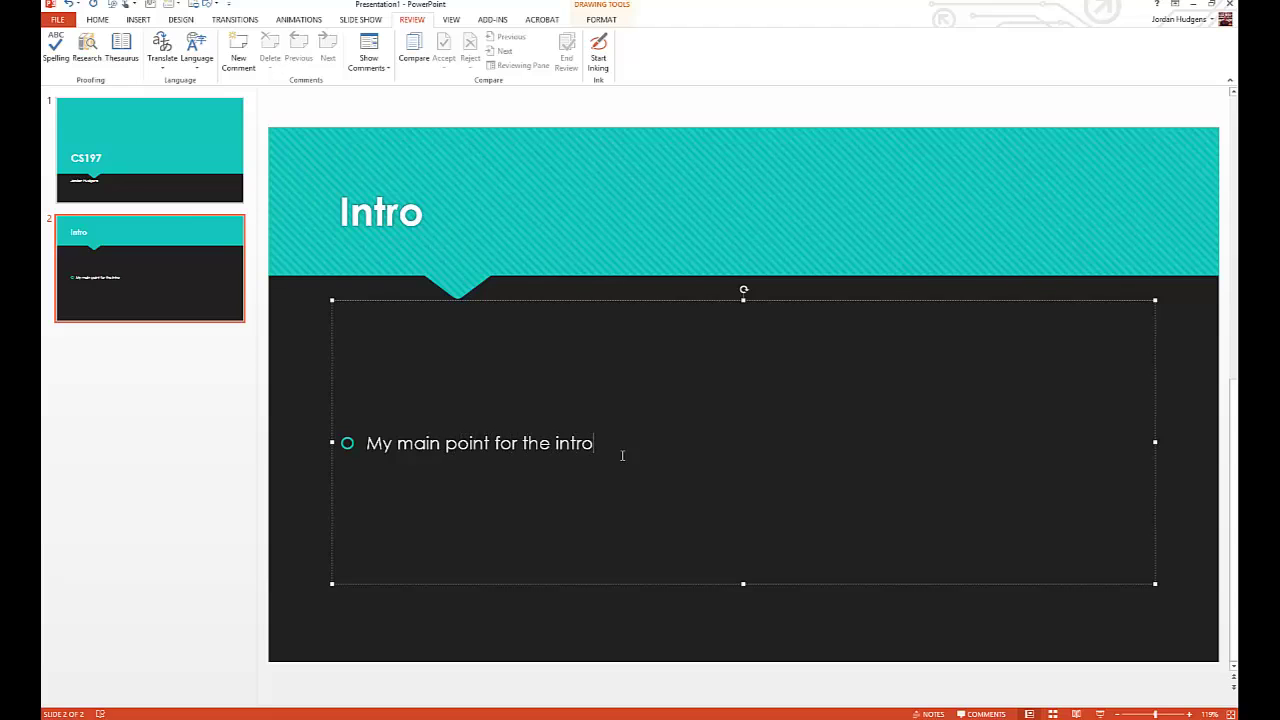
key("Return")
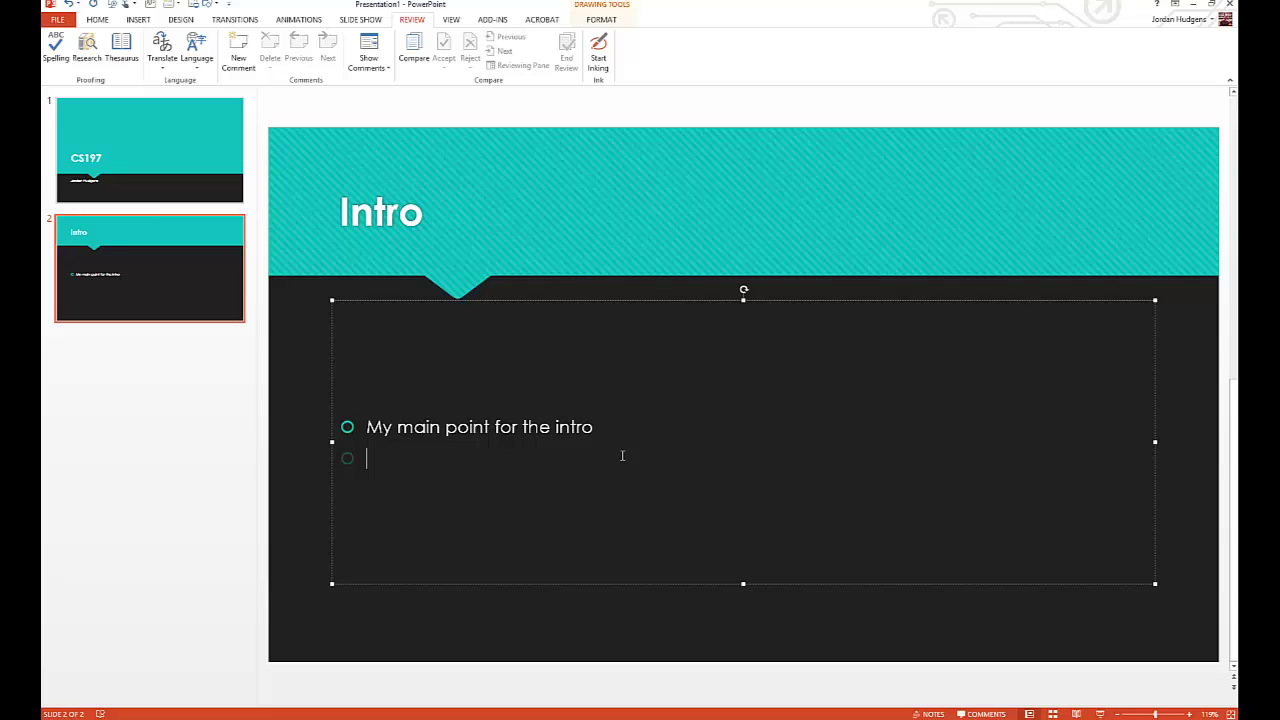
key("Tab")
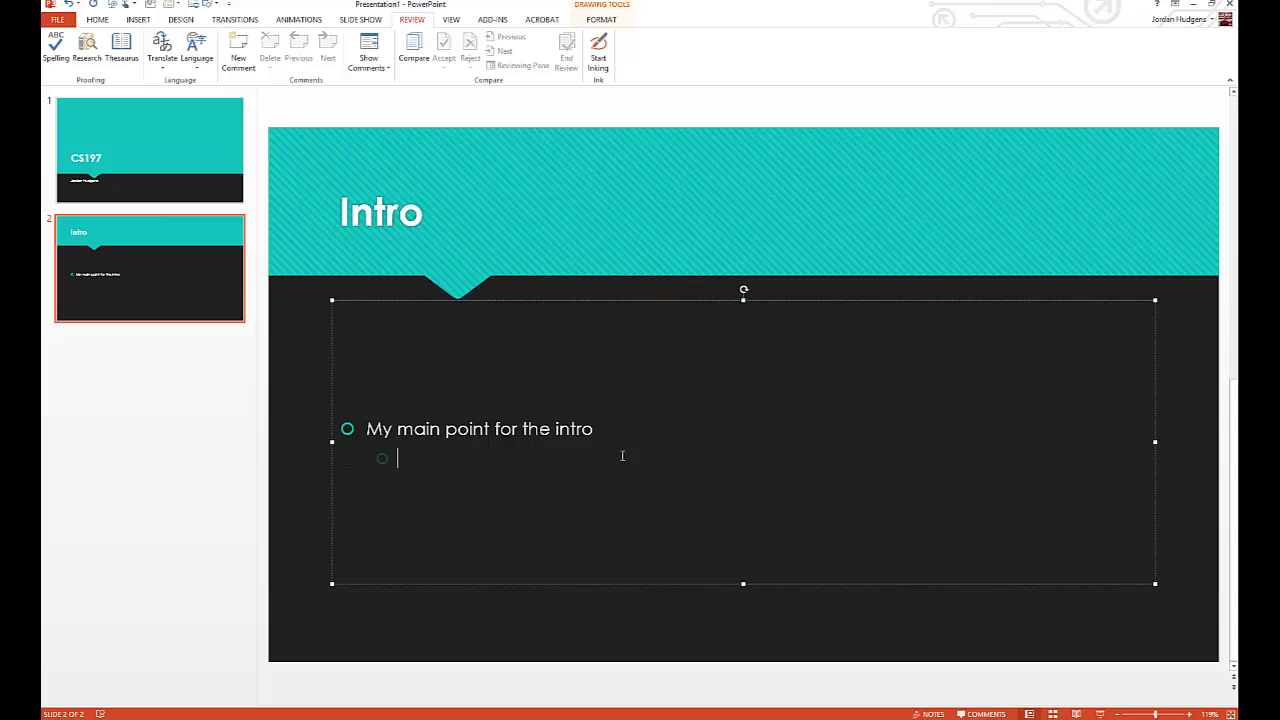
Add indented sub-bullets 'This is my supporting point' and 'This is another Point'.
type("M")
key("BackSpace")
type("This is my supporting point")
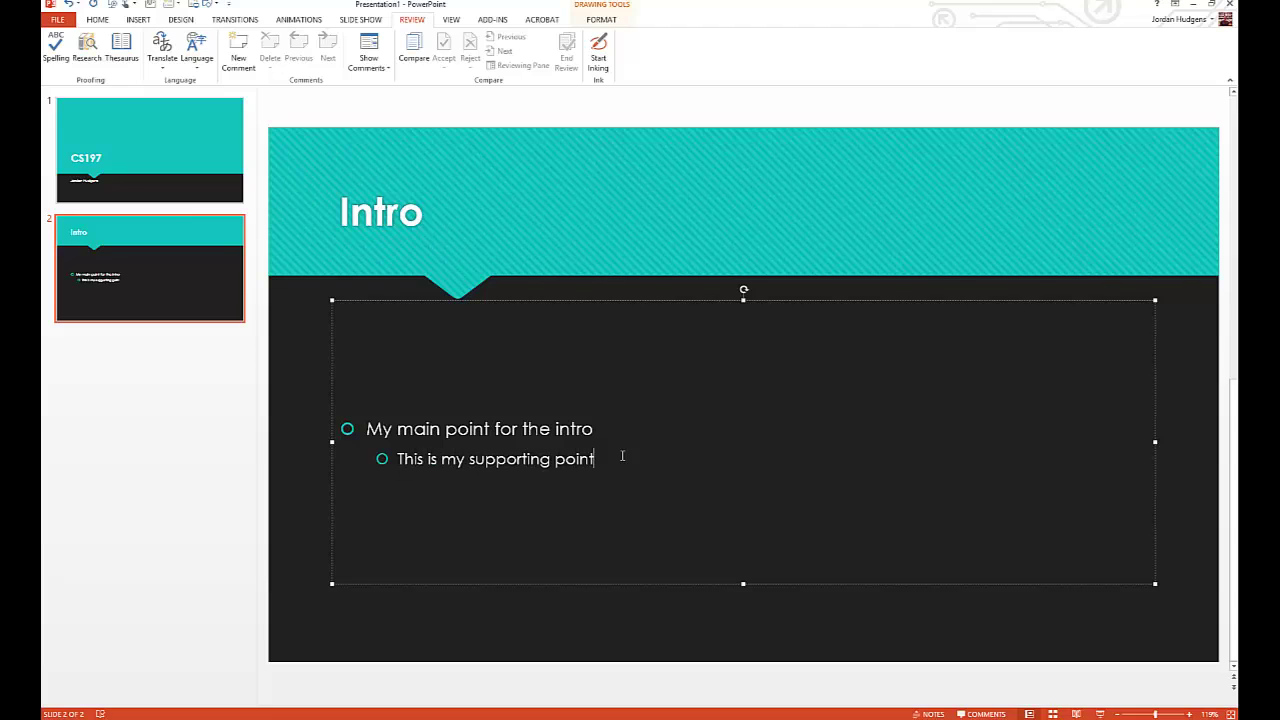
key("Return")
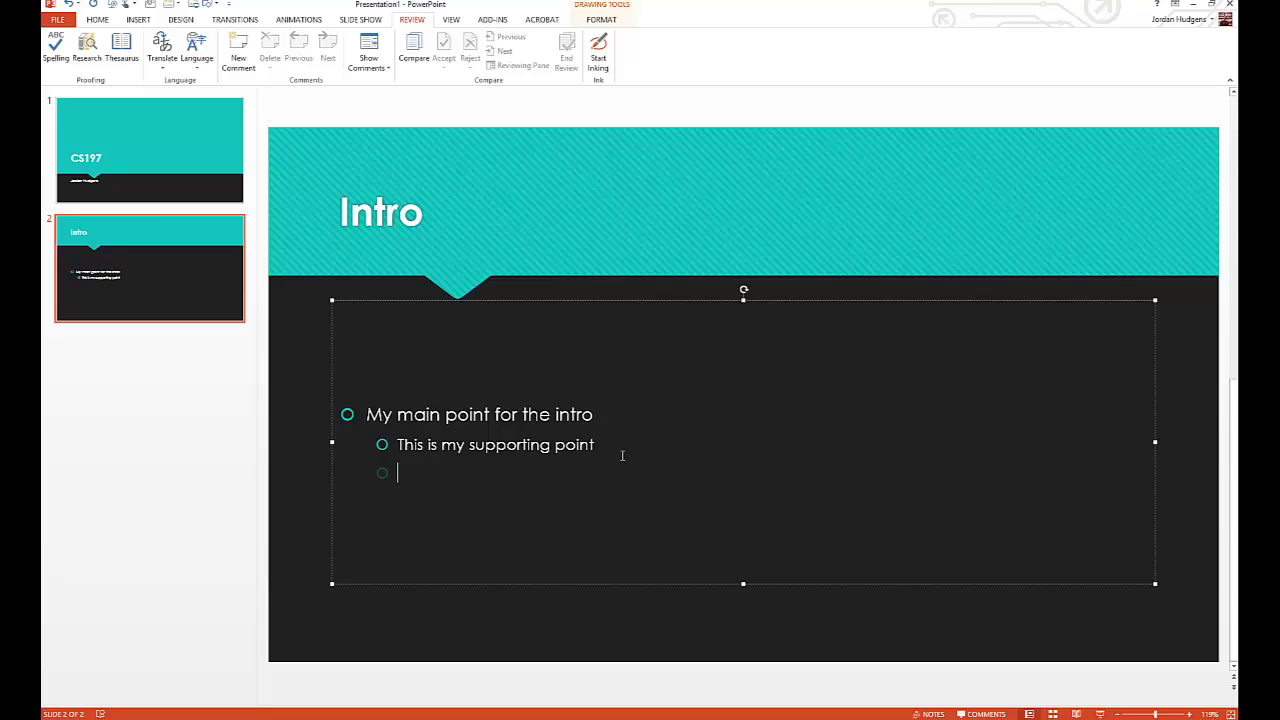
key("BackSpace")
key("ctrl+z")
type("This is anoth")
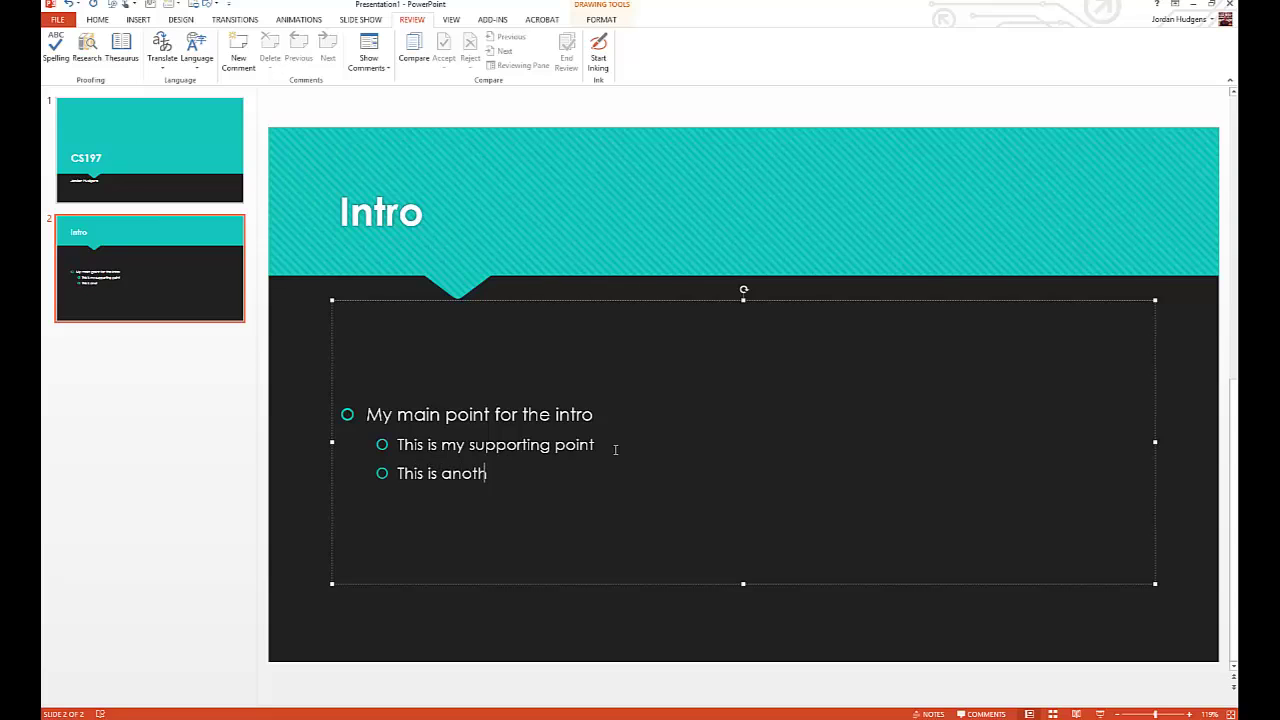
type("er Point")
Promote 'This is another Point' to a main bullet and nest '2nd level' beneath it.
left_click(96, 20)
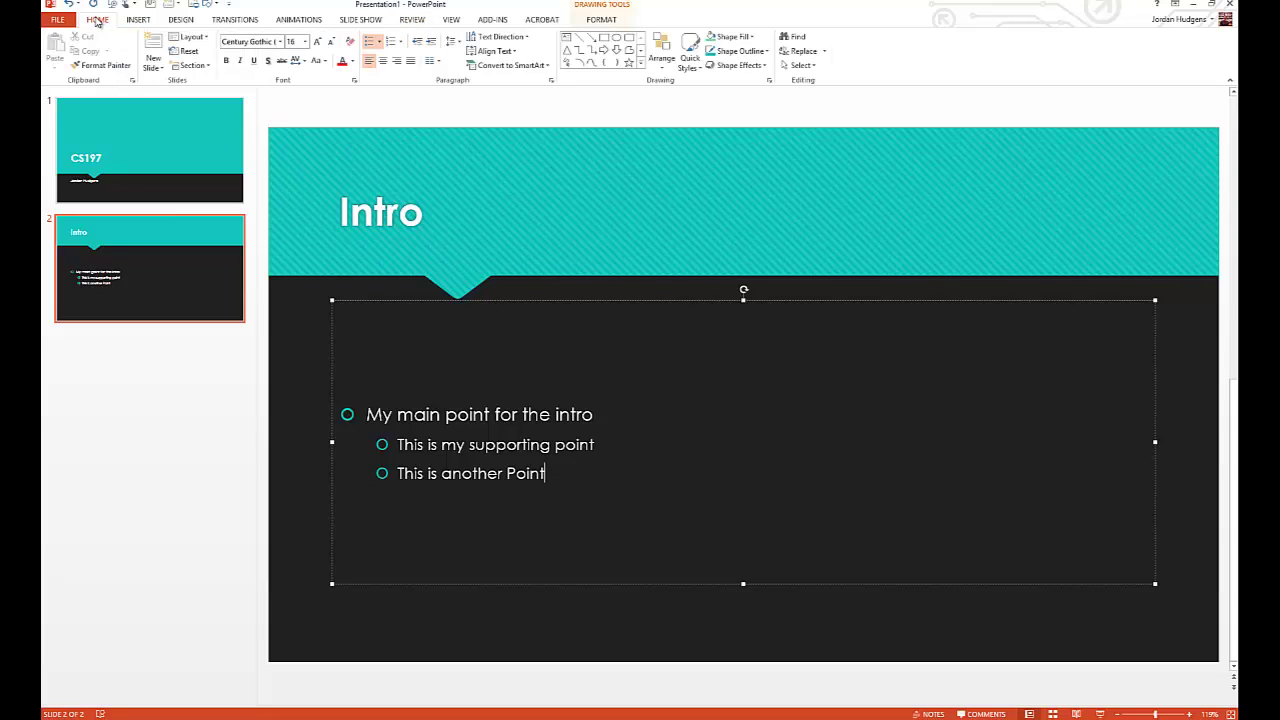
left_click(416, 43)
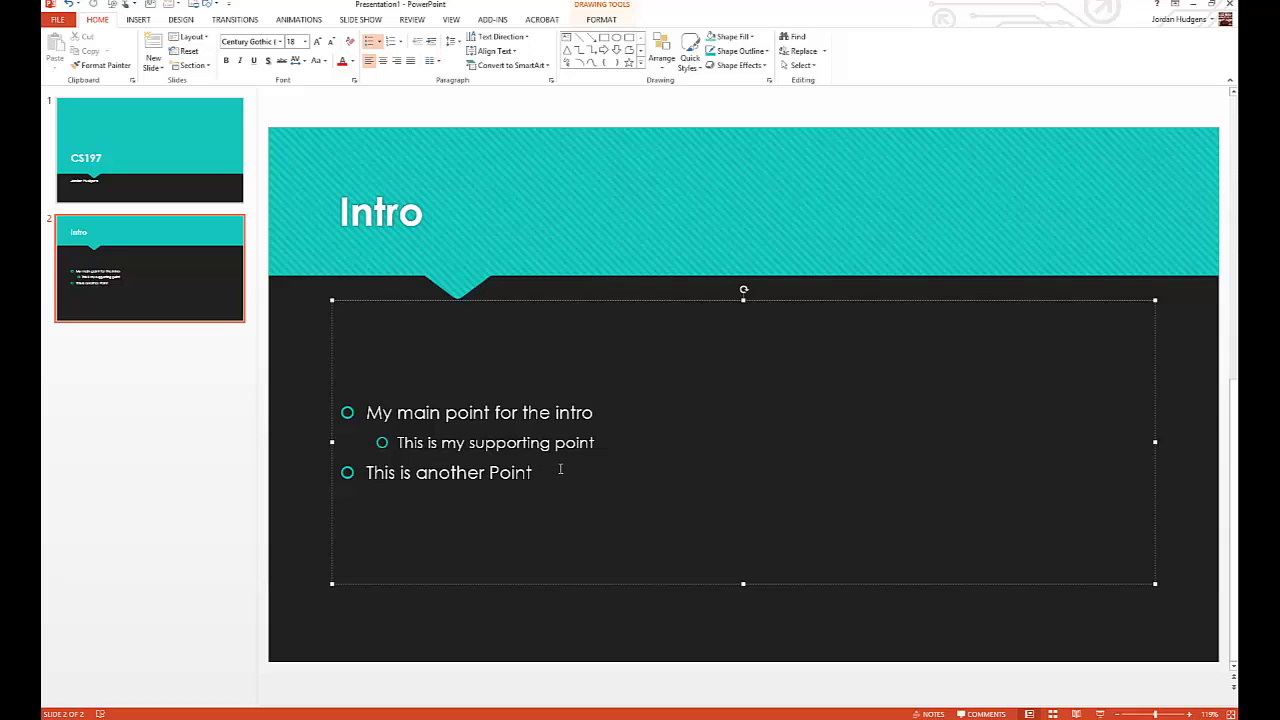
key("Return")
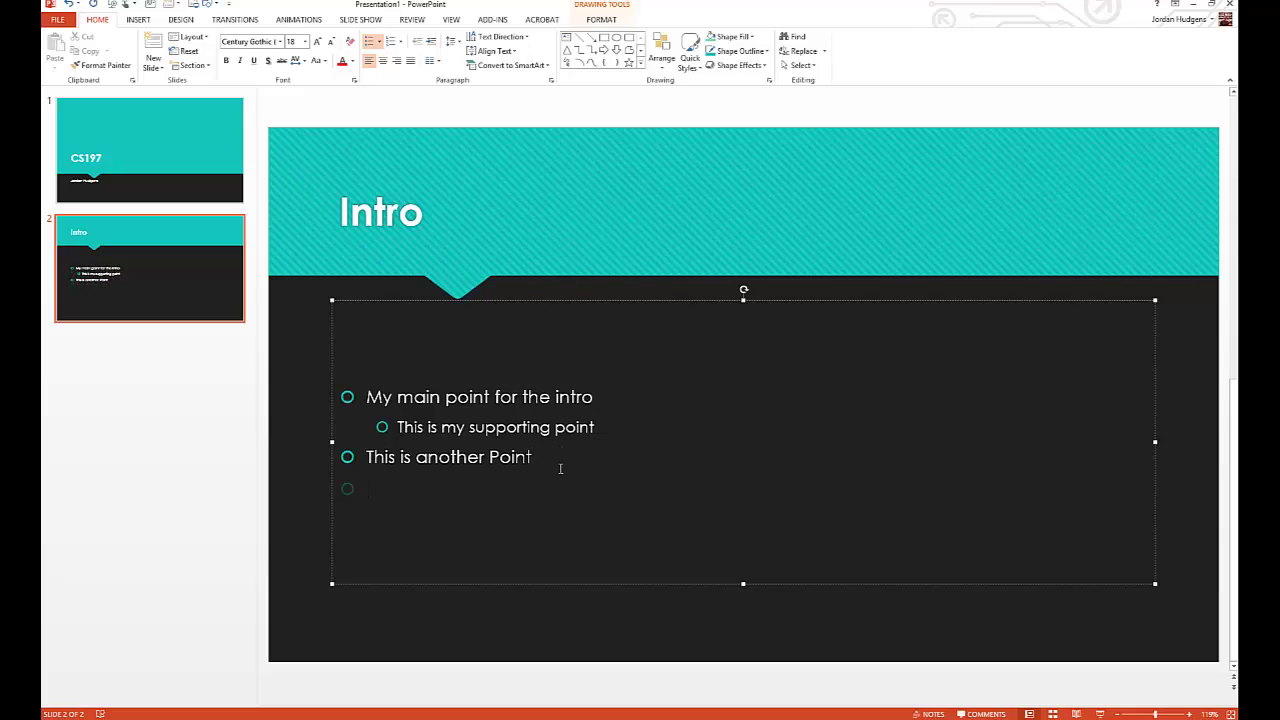
key("Tab")
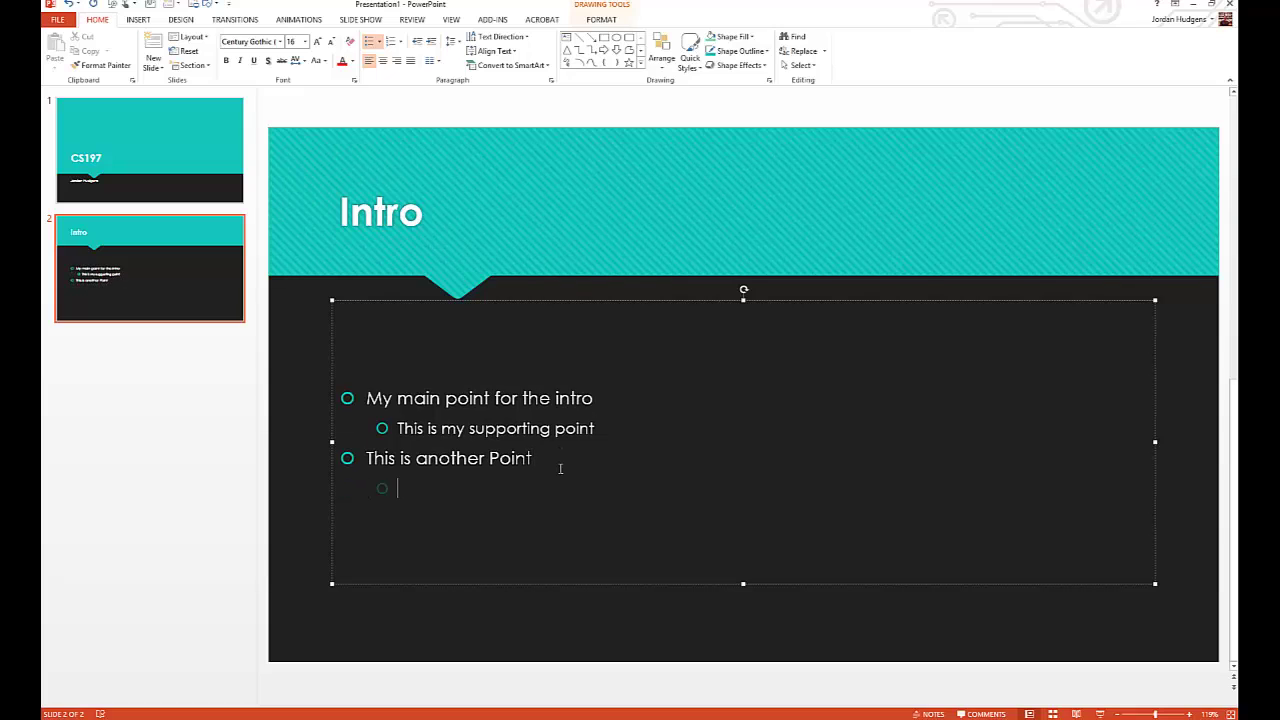
type("2nd level")
Add '3rd level' and '4th level' bullets, each indented one level deeper.
key("Return")
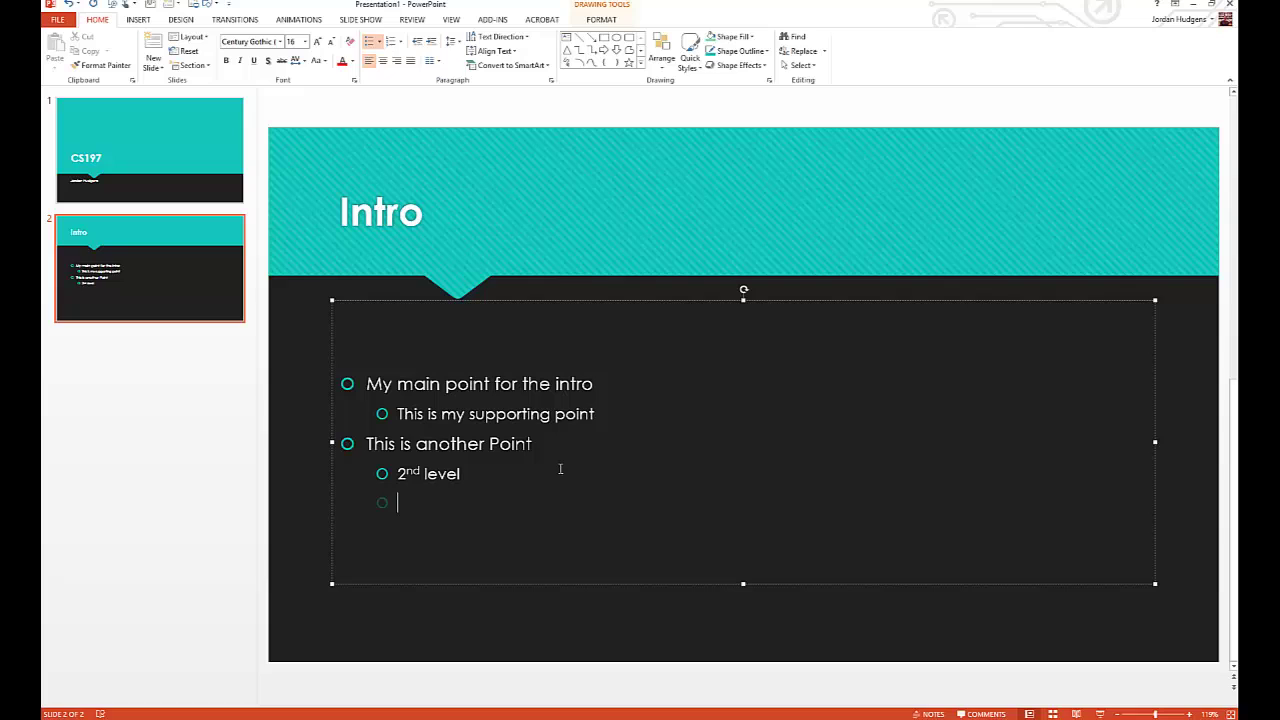
key("Tab")
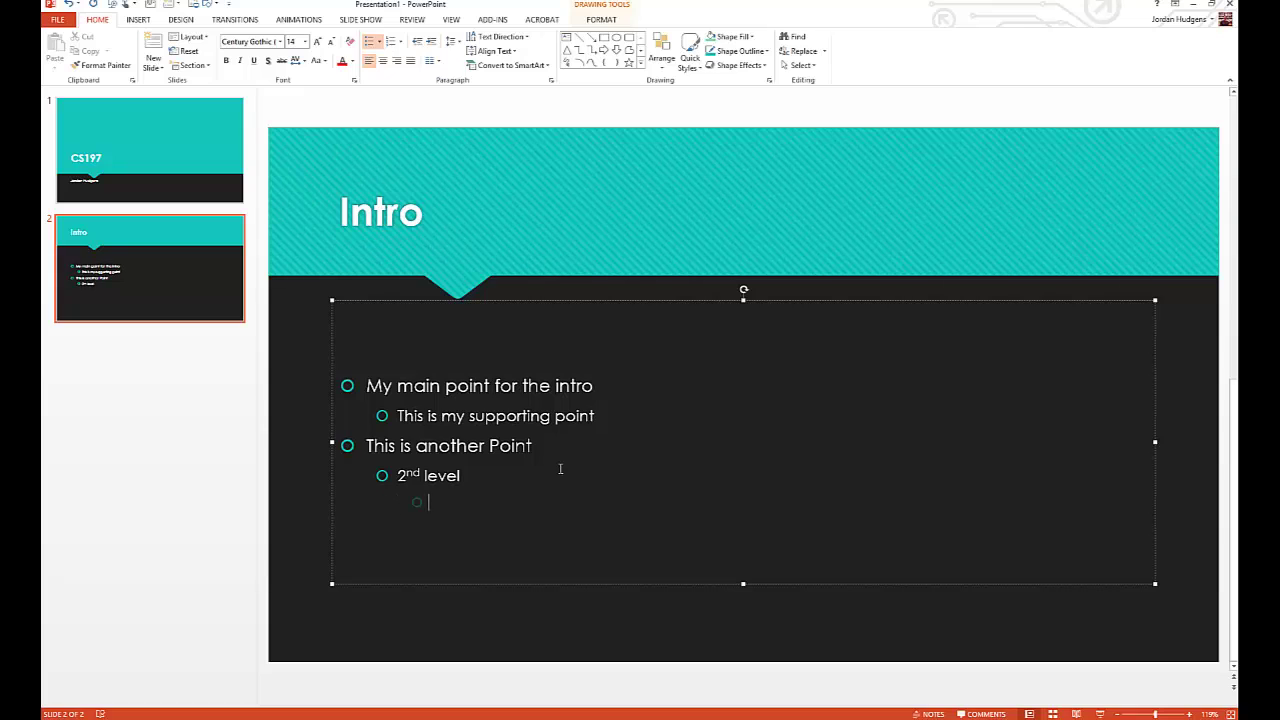
type("3rd level")
key("Return")
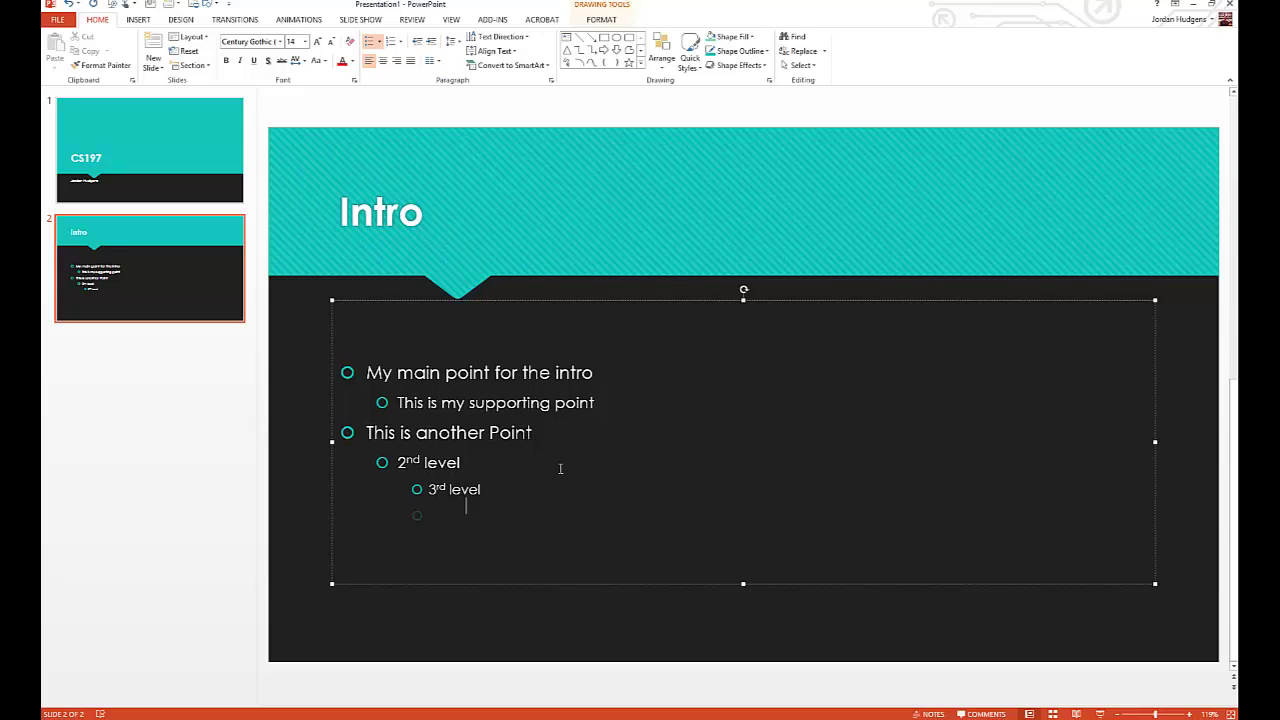
key("Tab")
type("4")
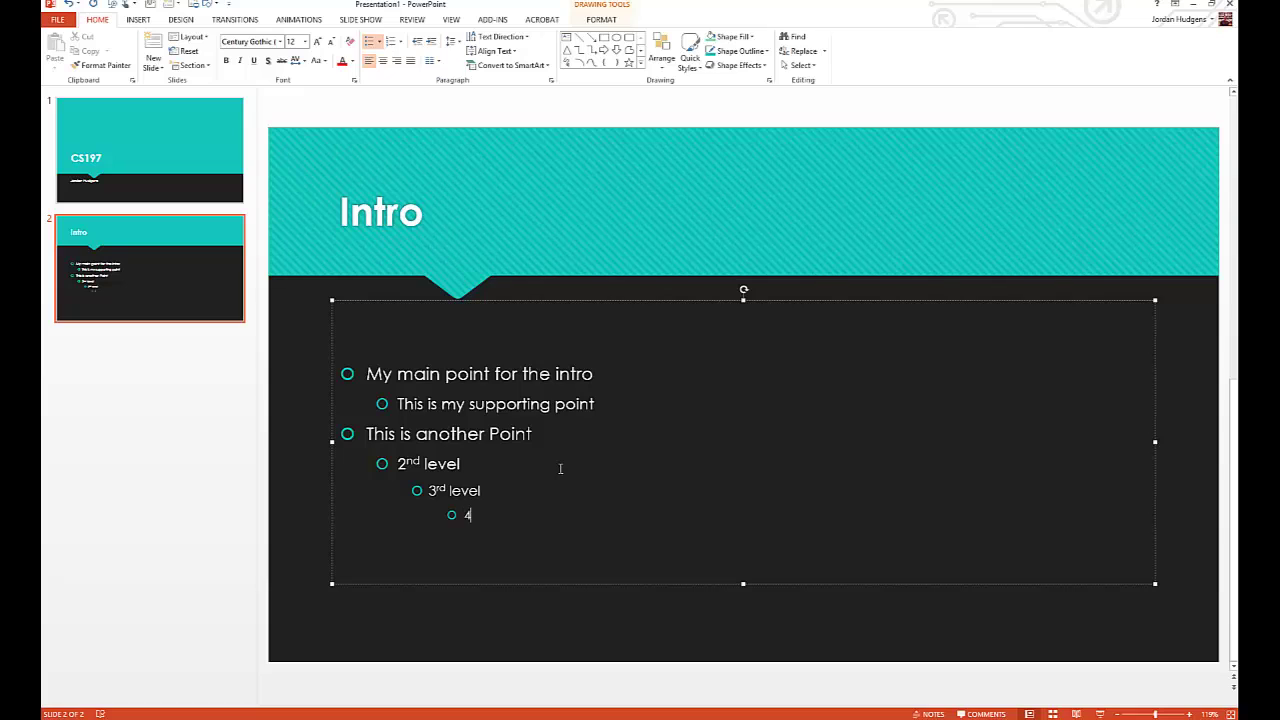
type("th level")
Deselect and reselect the bullet text box to review the finished slide.
left_click(533, 601)
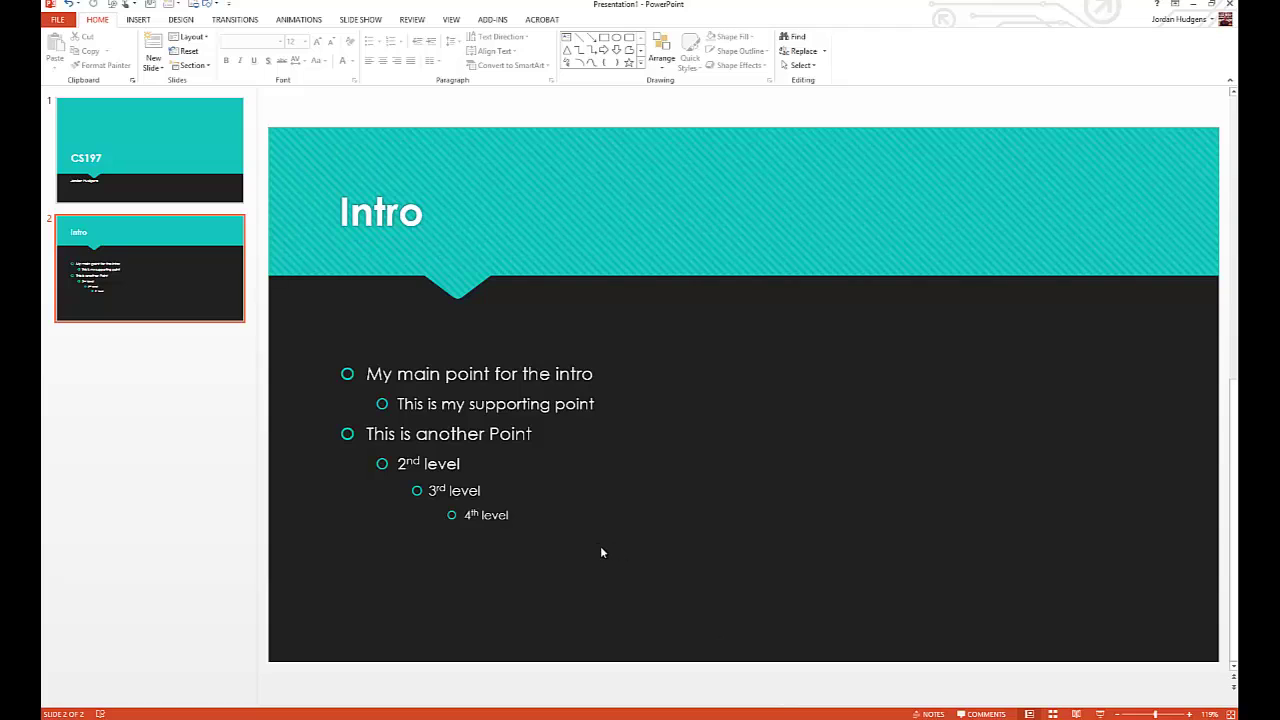
left_click(436, 433)
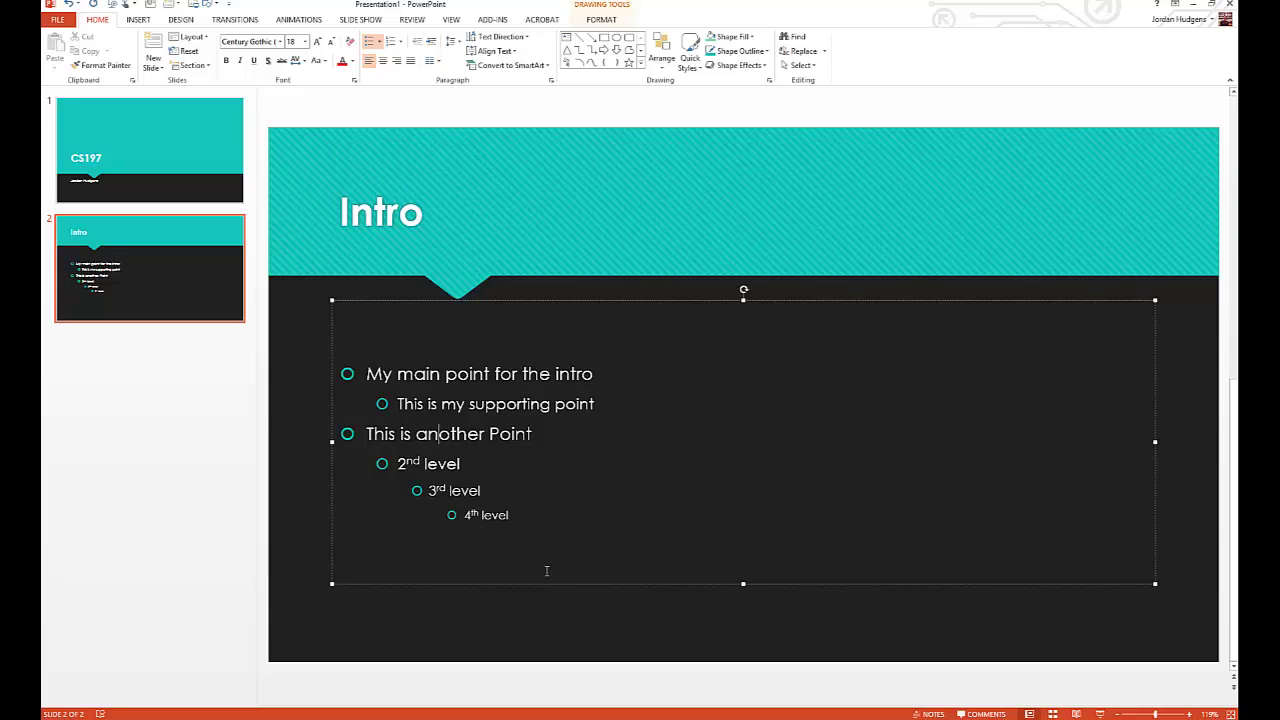
left_click(537, 624)
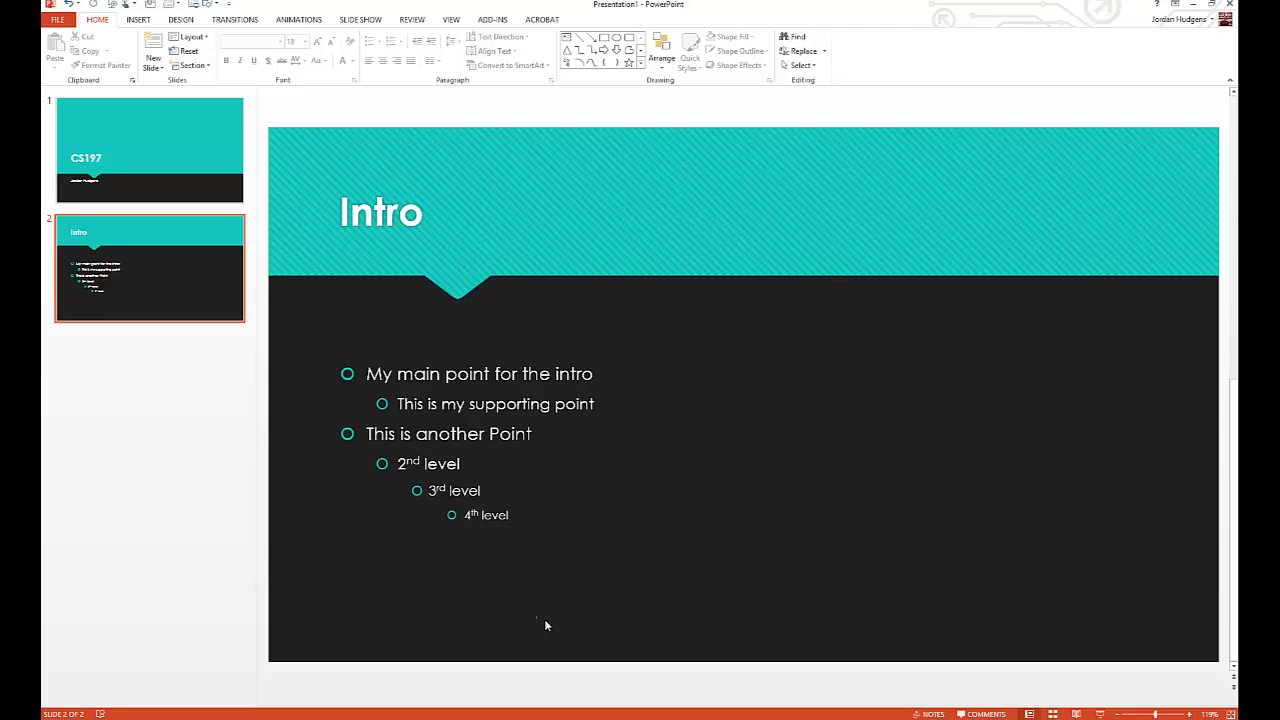
left_click(524, 379)
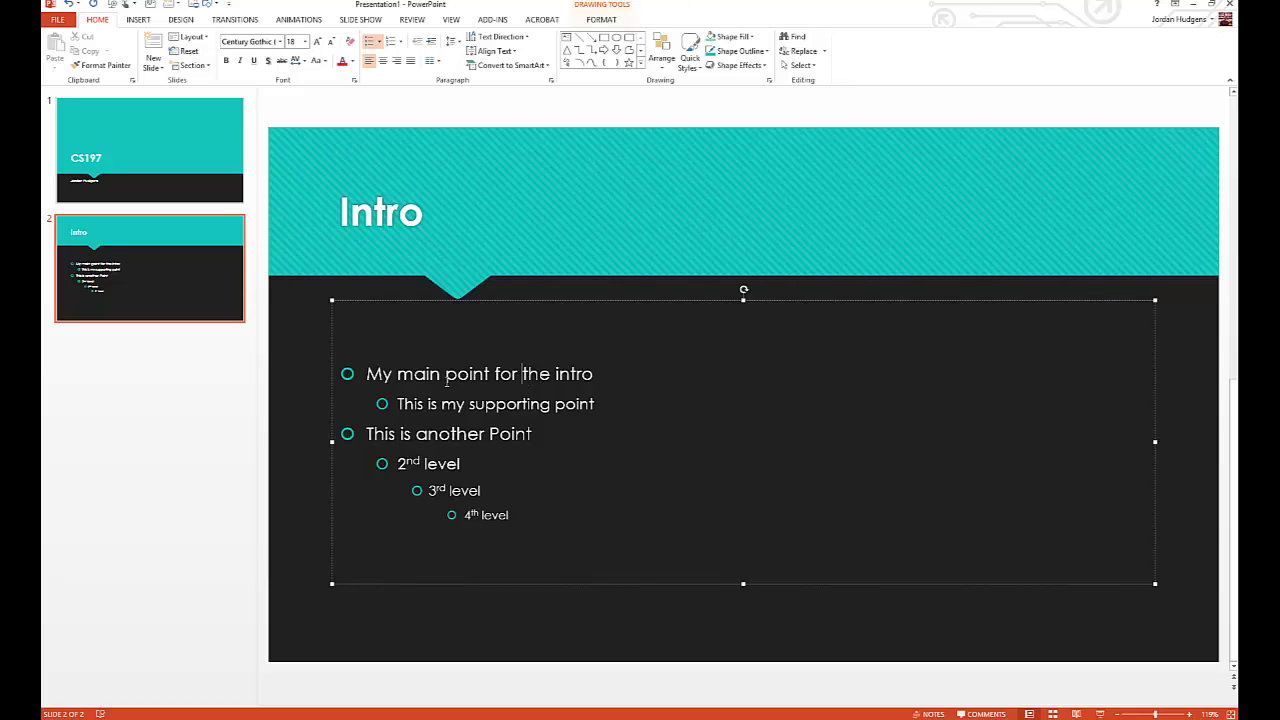
left_click_drag(377, 374, 469, 406)
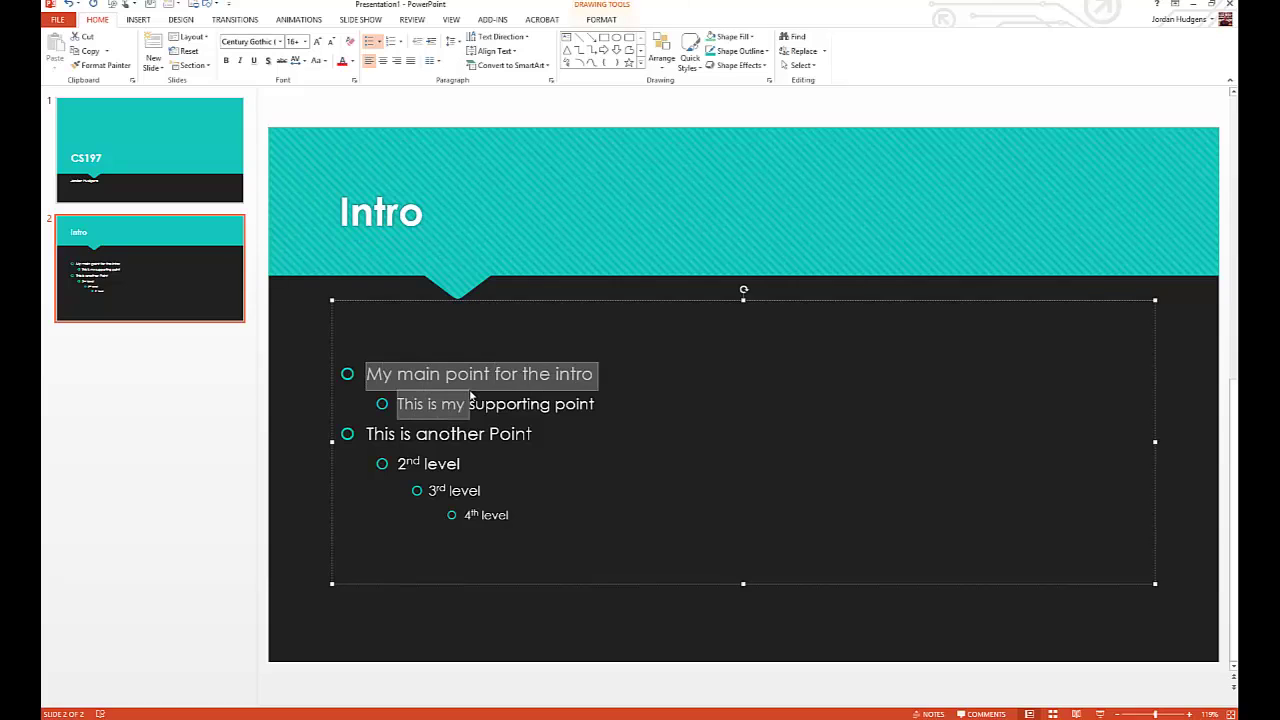
left_click(281, 43)
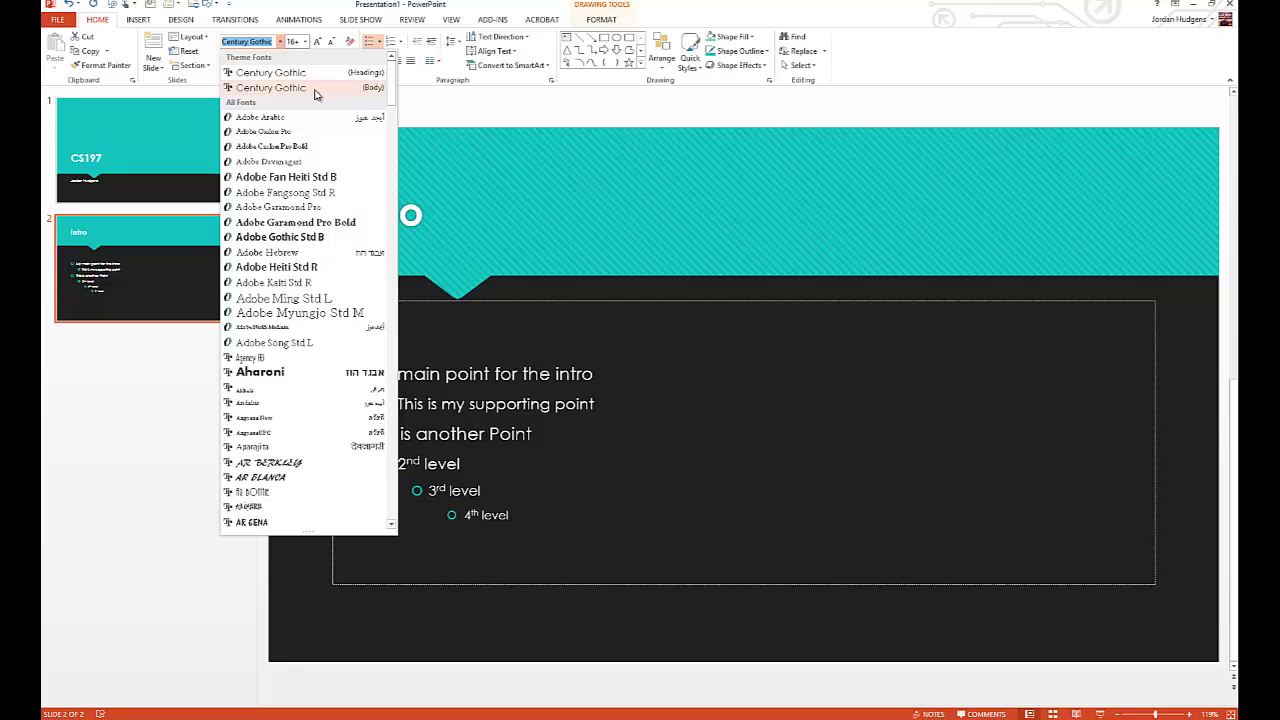
key("Escape")
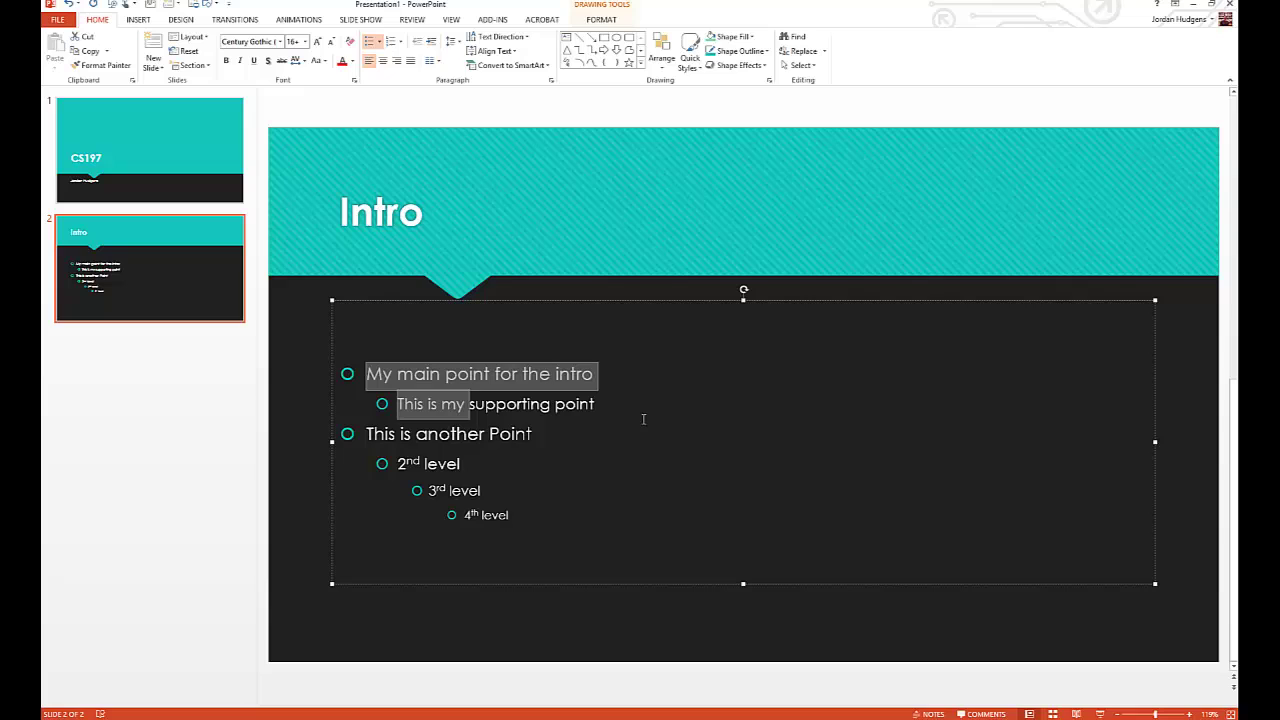
left_click(619, 428)
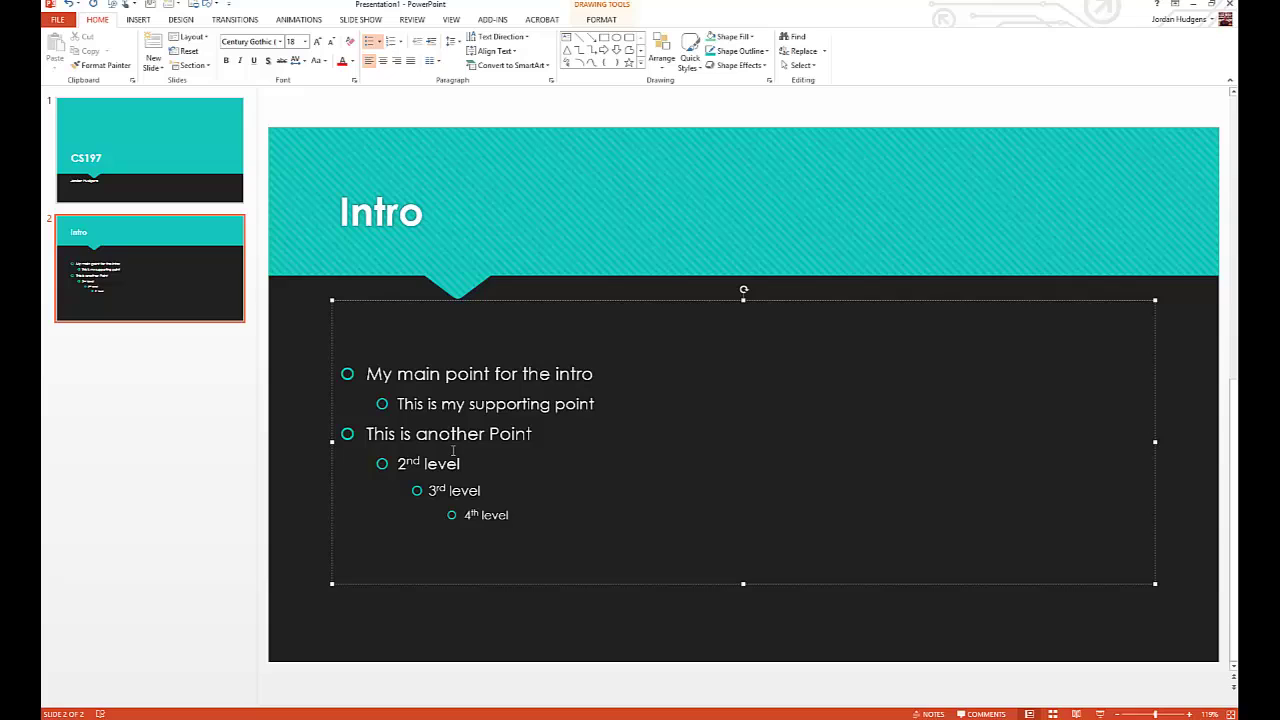
left_click(311, 528)
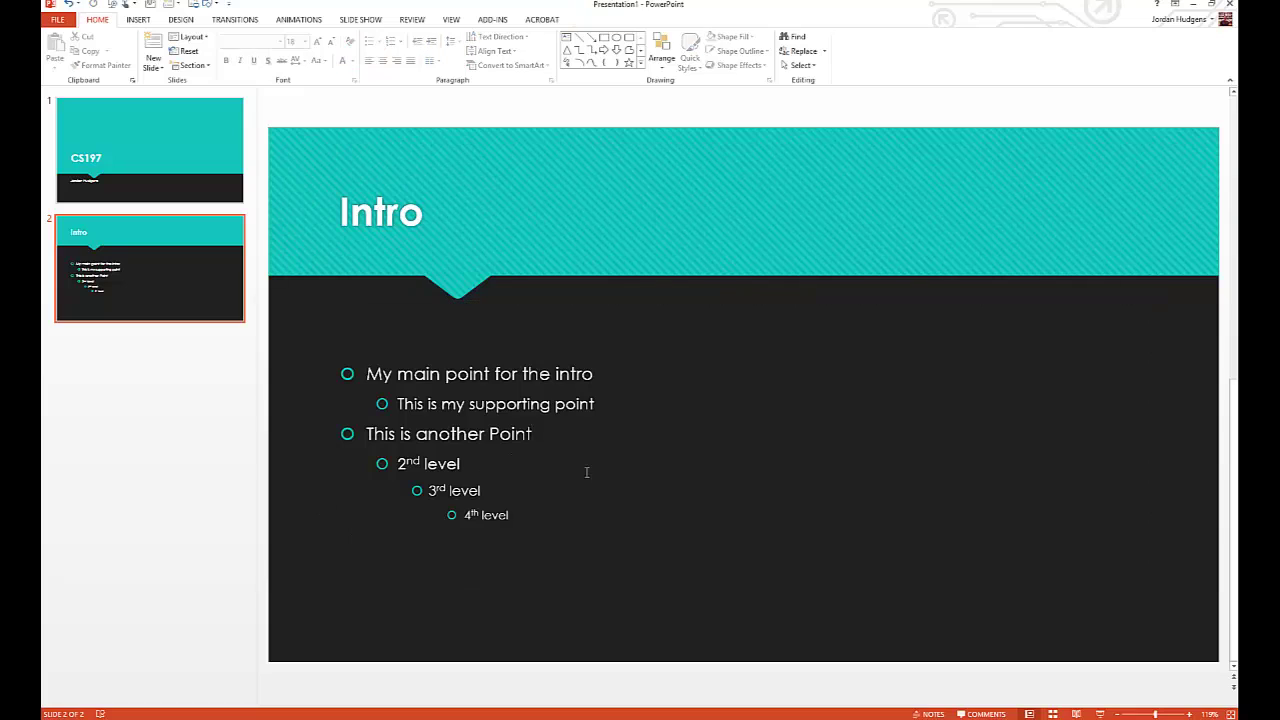
left_click(178, 377)
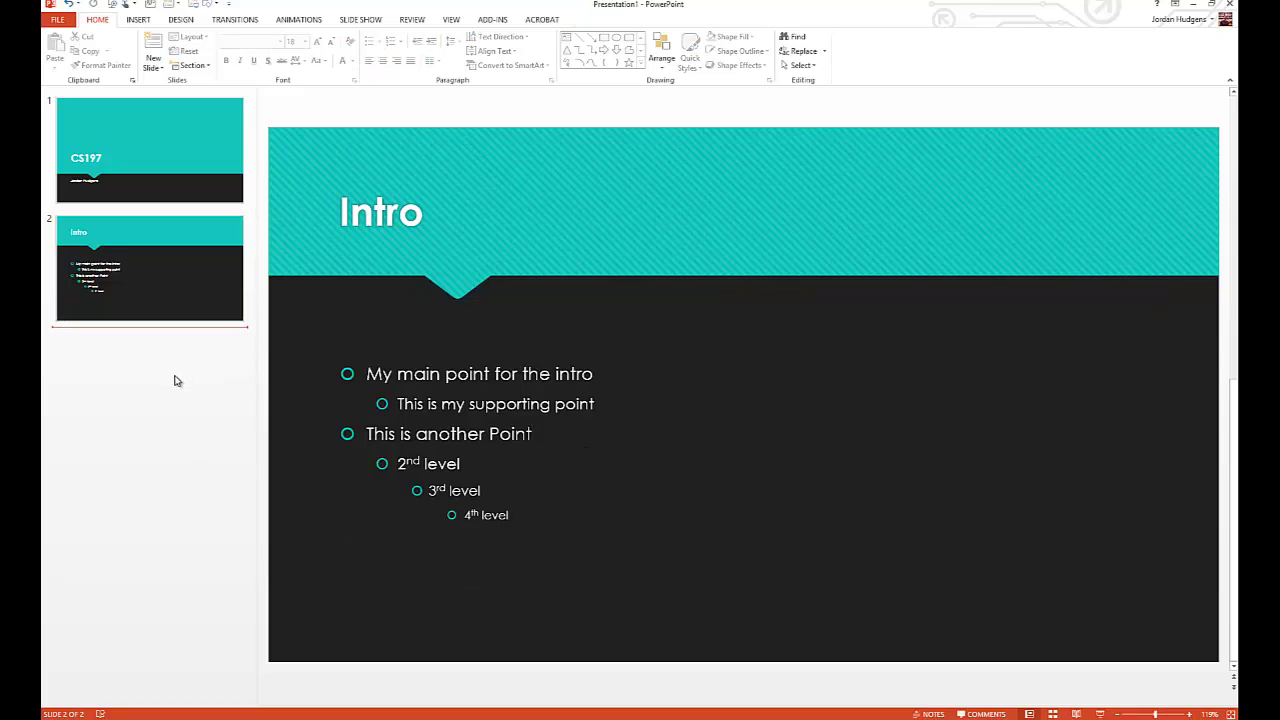